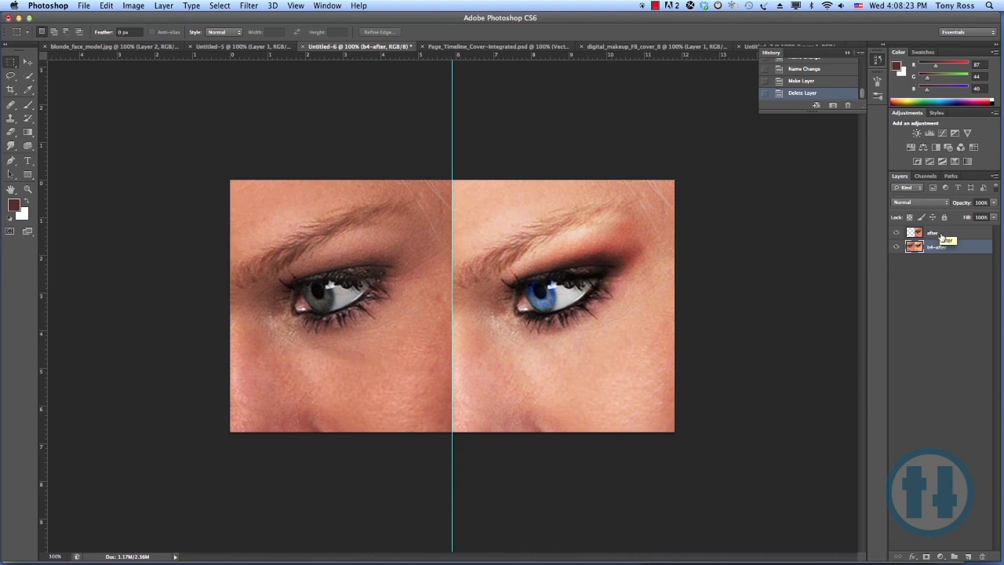
Add a new layer above the after layer in Overlay mode, filled with the Overlay-neutral 50% gray
click(940, 236)
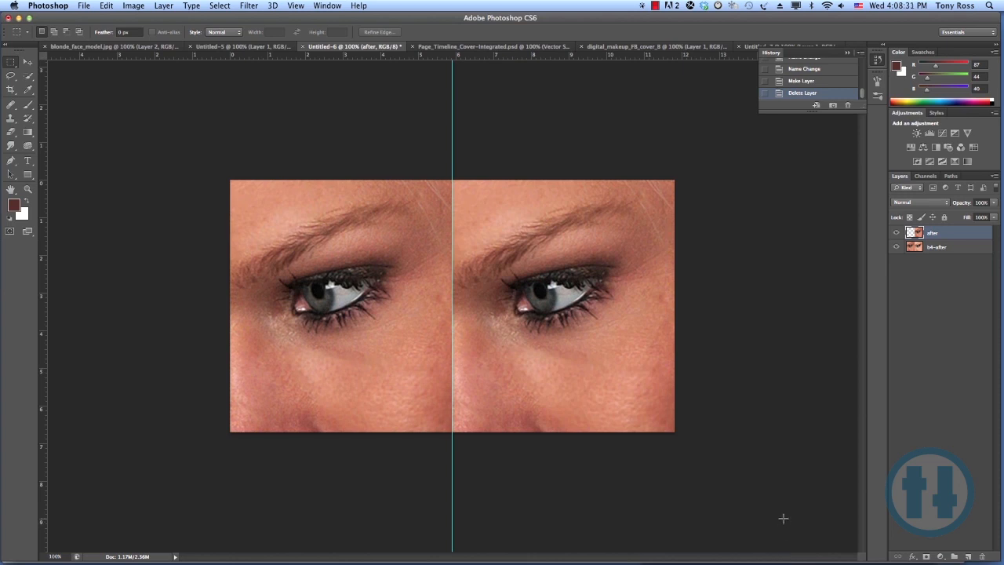
click(995, 178)
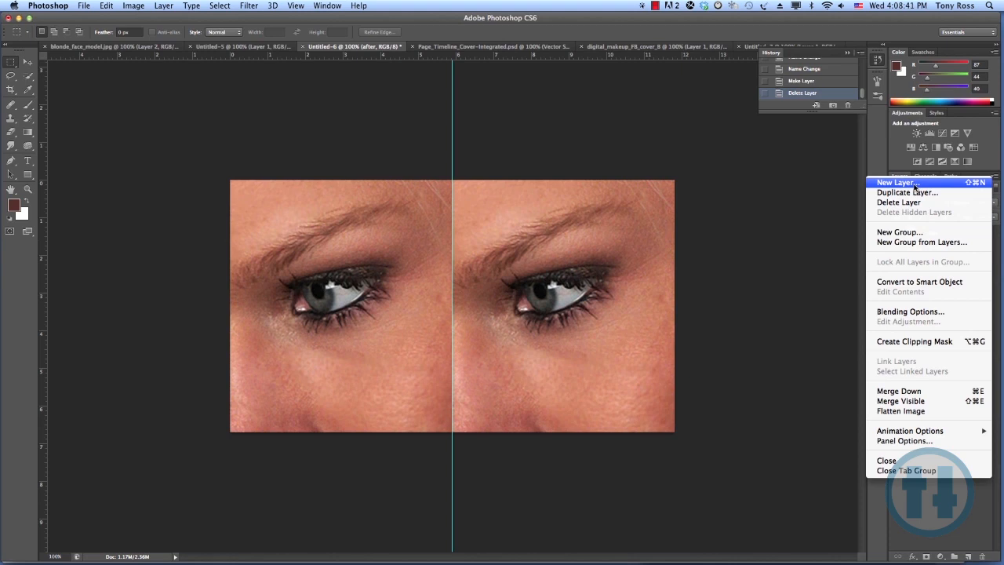
key(Escape)
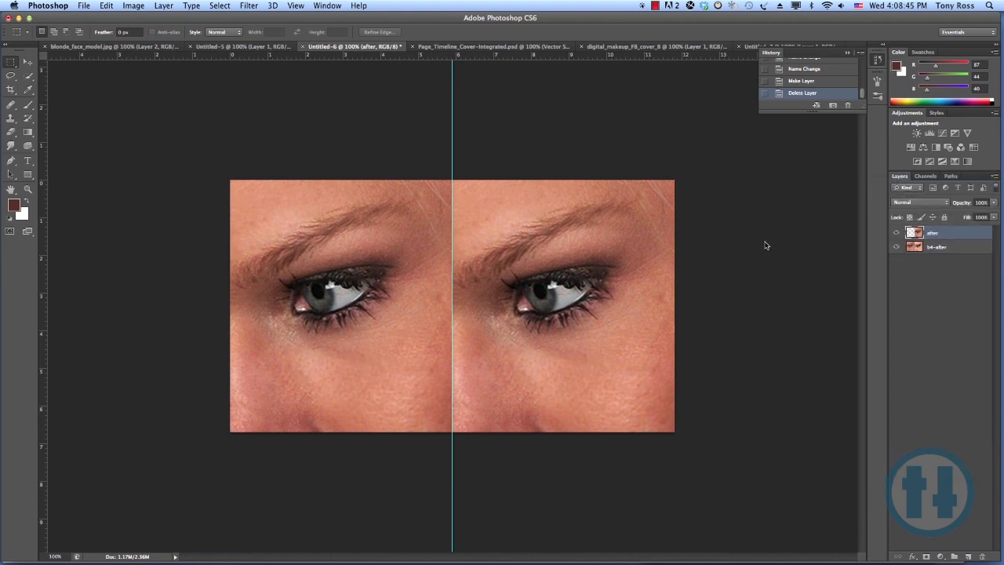
key(super+shift+n)
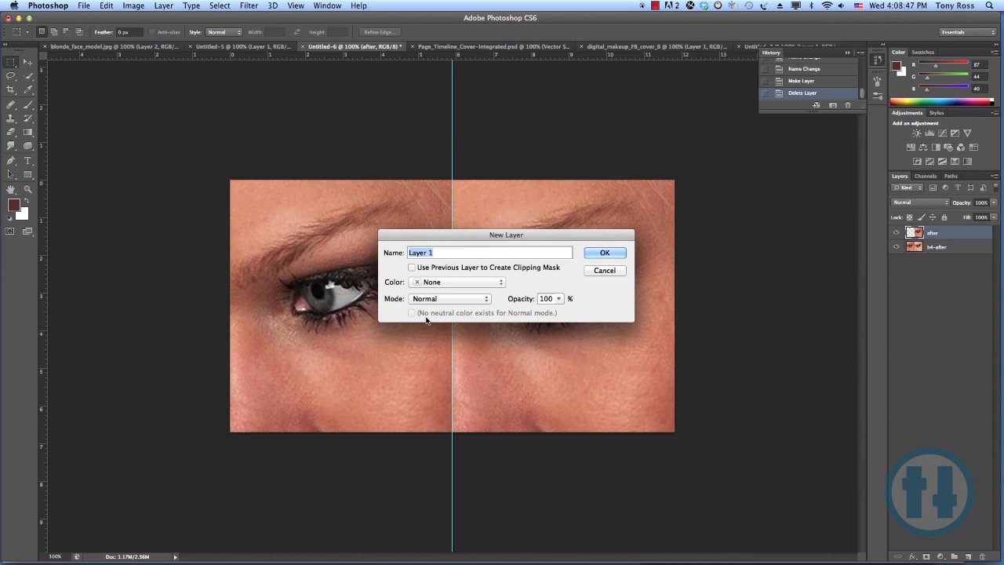
click(467, 299)
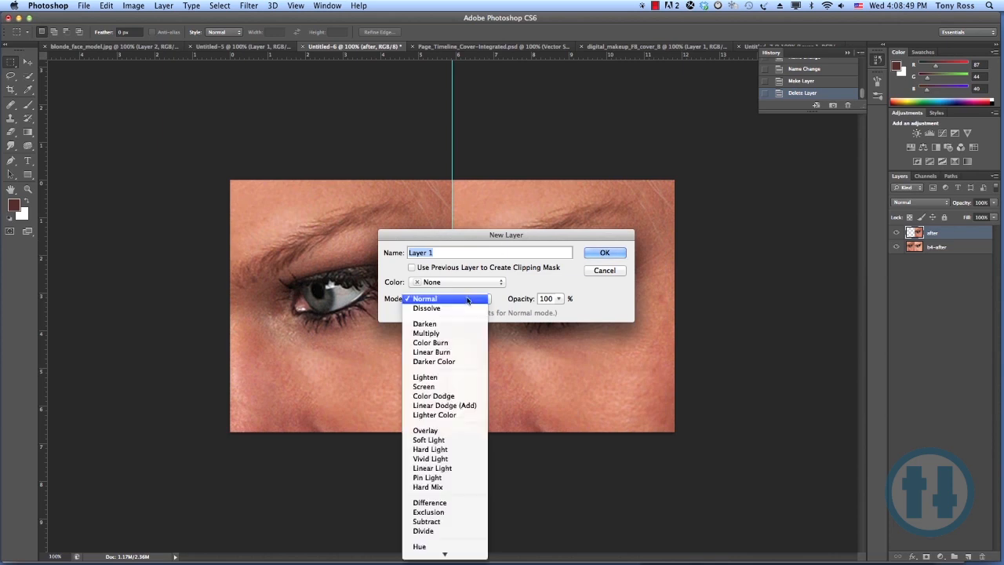
click(445, 431)
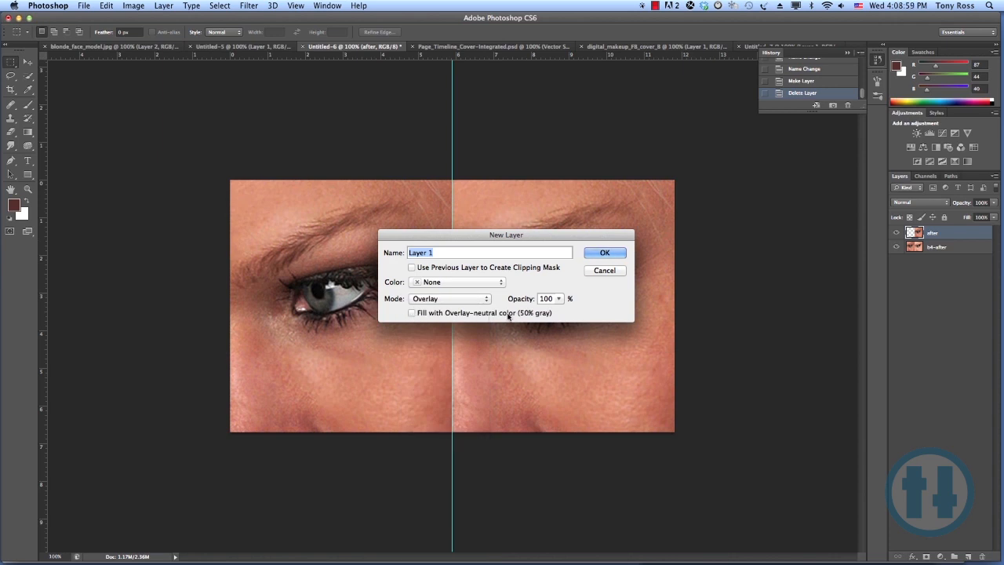
click(412, 313)
click(598, 255)
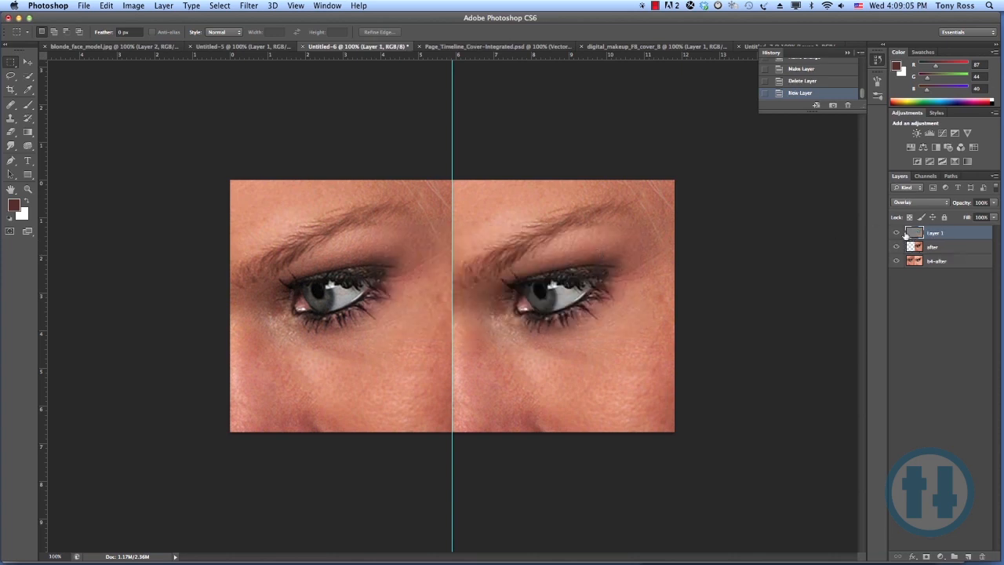
Compare the image with the gray Overlay layer hidden and shown
click(899, 233)
click(899, 233)
click(898, 233)
click(898, 233)
Reset the foreground and background colors to black and white and choose the Brush tool in Normal mode
click(11, 217)
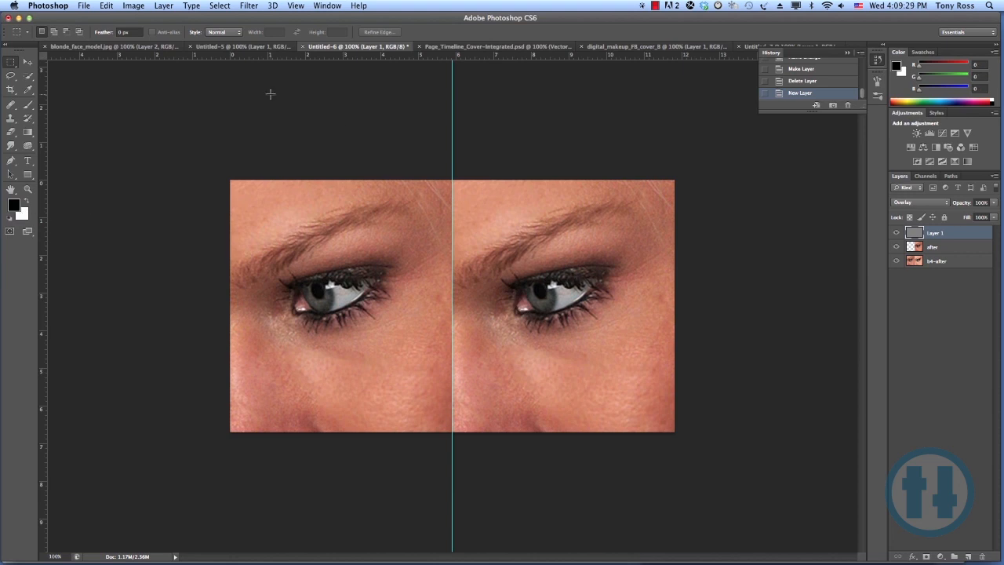
click(28, 110)
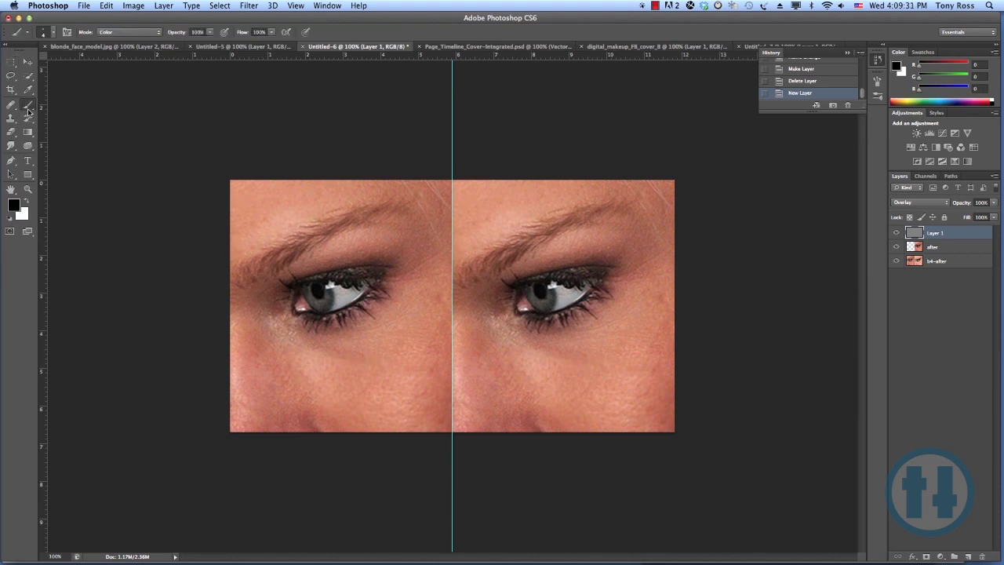
click(29, 113)
click(79, 103)
click(155, 32)
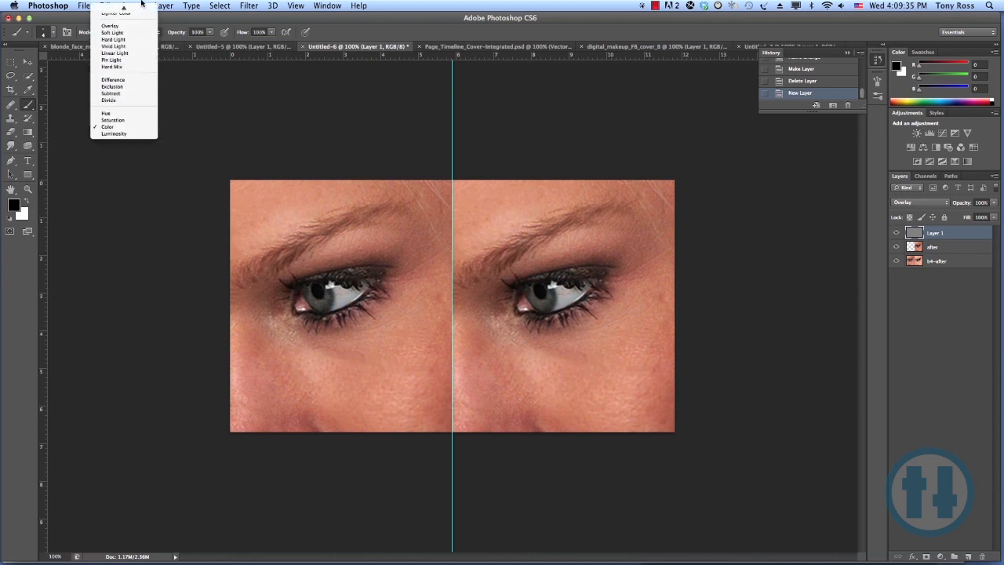
click(140, 7)
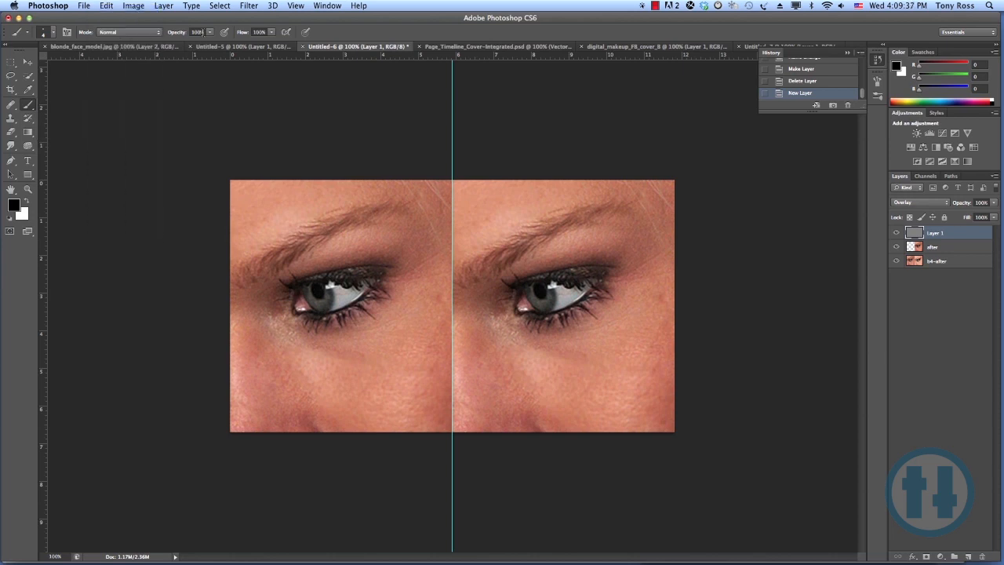
Set the brush opacity to 50% and flow to 20%, and enable airbrush build-up
drag(211, 36, 186, 45)
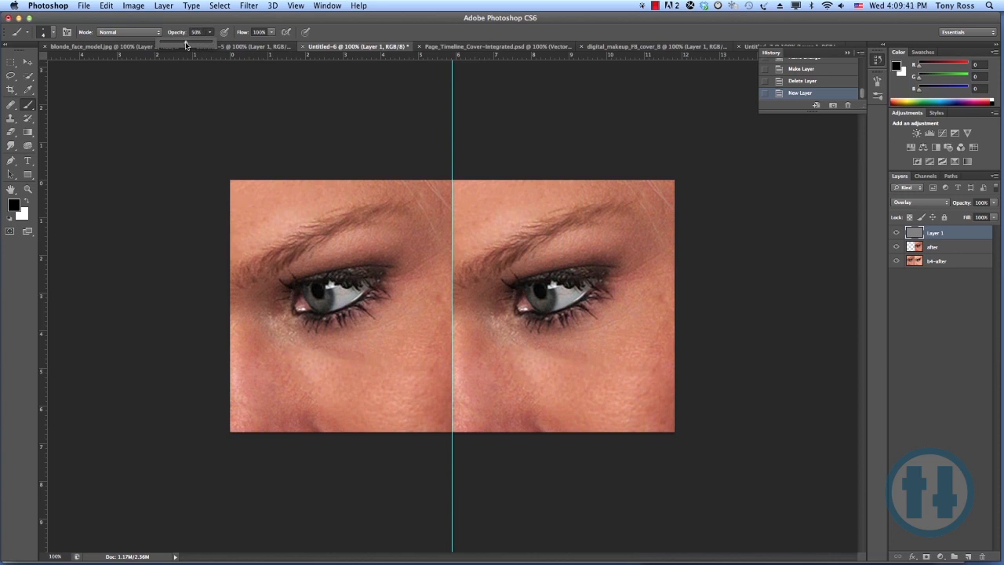
click(342, 30)
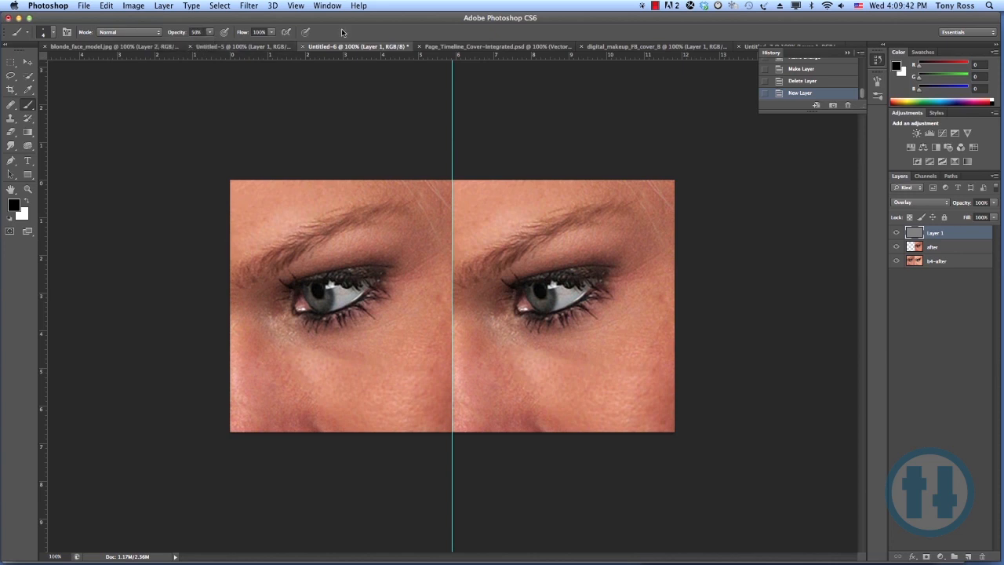
click(271, 33)
drag(271, 33, 232, 47)
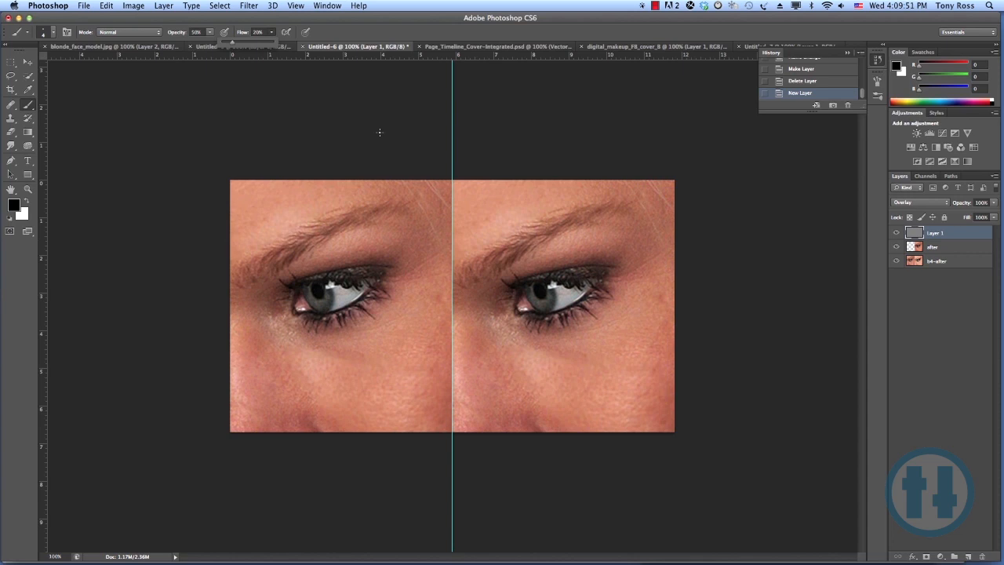
click(286, 32)
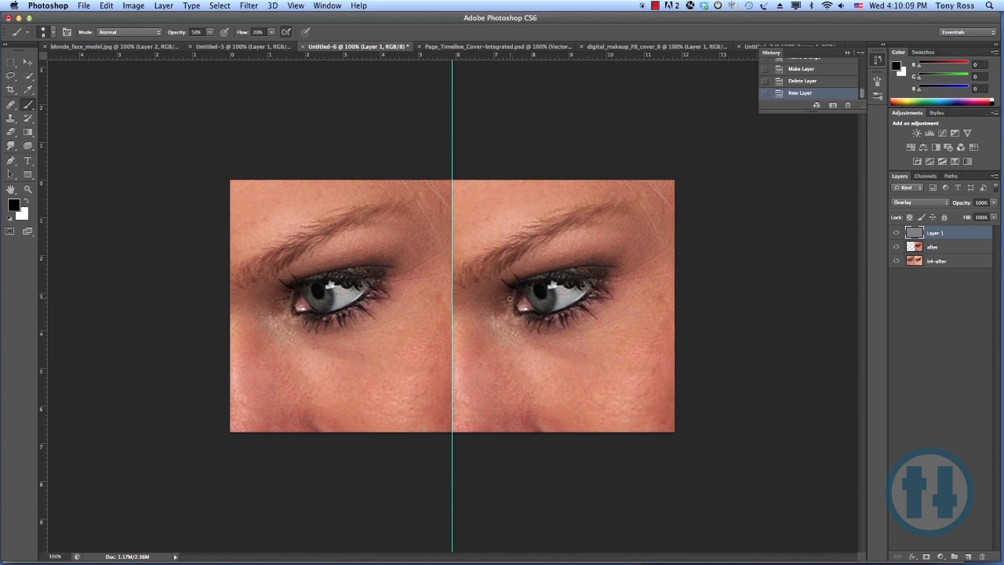
Paint black with a small brush along the lash line of the after eye, and compare with Layer 1 hidden
key(bracketright)
key(bracketright)
key(bracketright)
key(bracketright)
key(bracketleft)
key(bracketleft)
key(bracketleft)
key(bracketleft)
drag(548, 316, 589, 294)
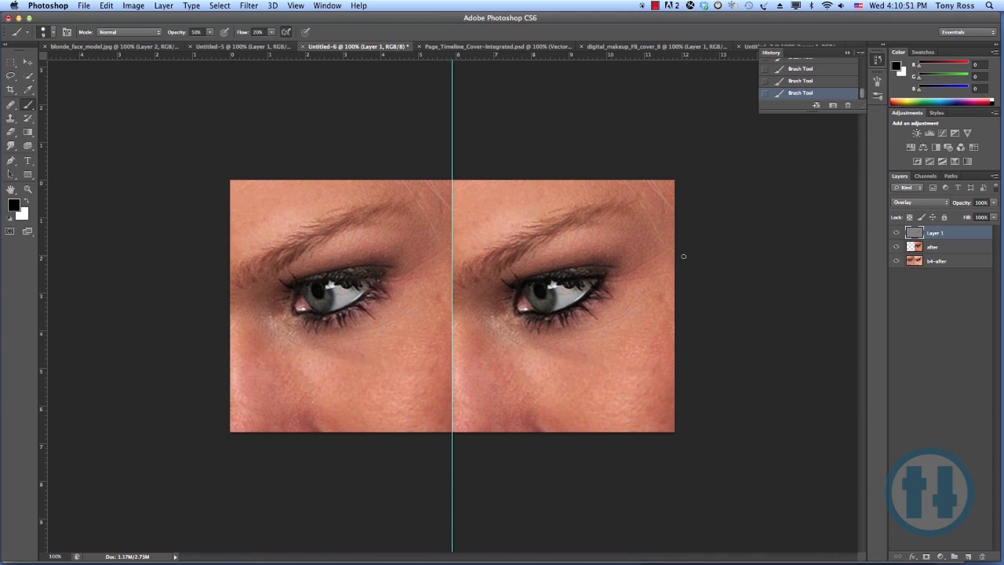
click(896, 236)
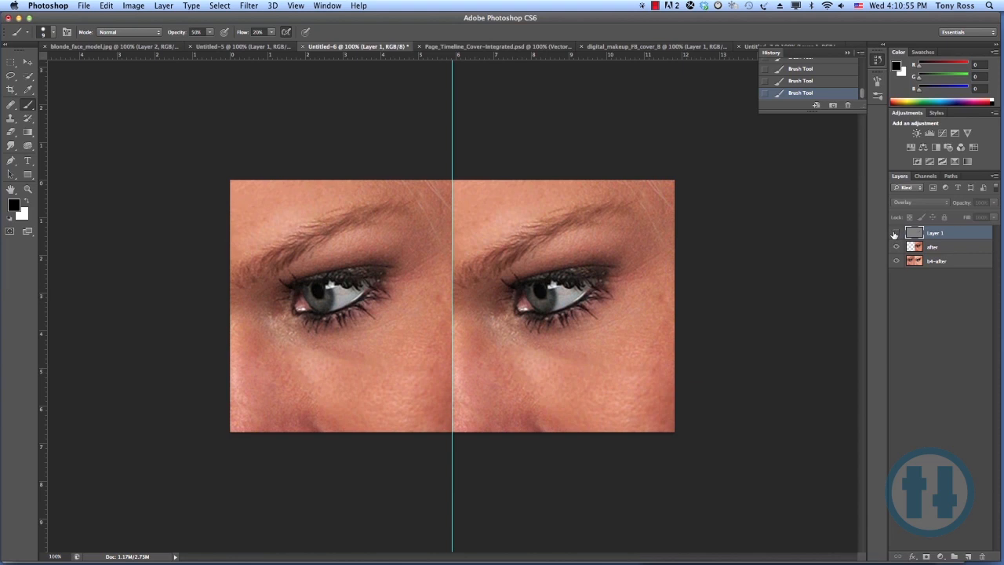
click(896, 236)
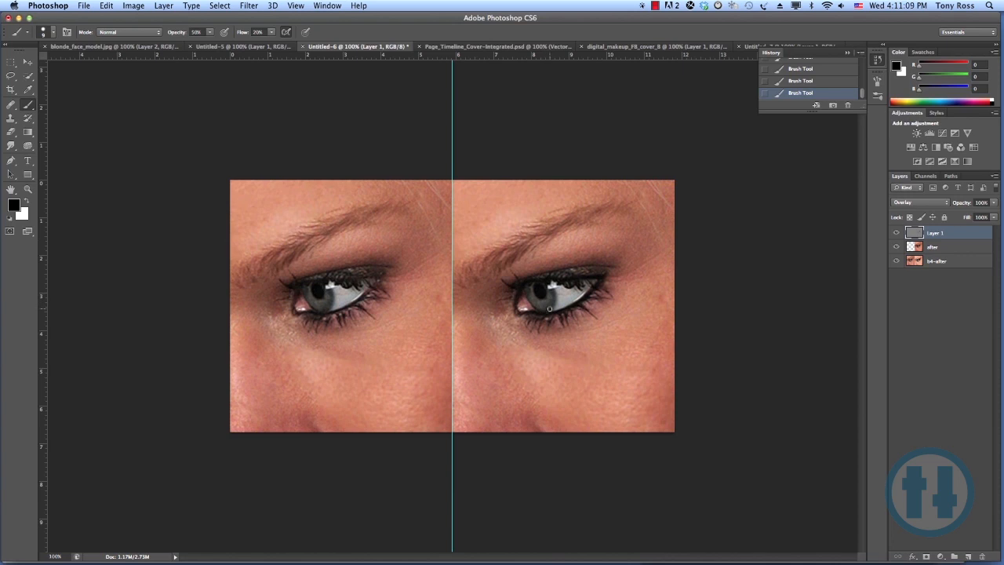
Lighten the iris of the after eye with white using a 20 px brush, and compare with Layer 1 hidden
key(x)
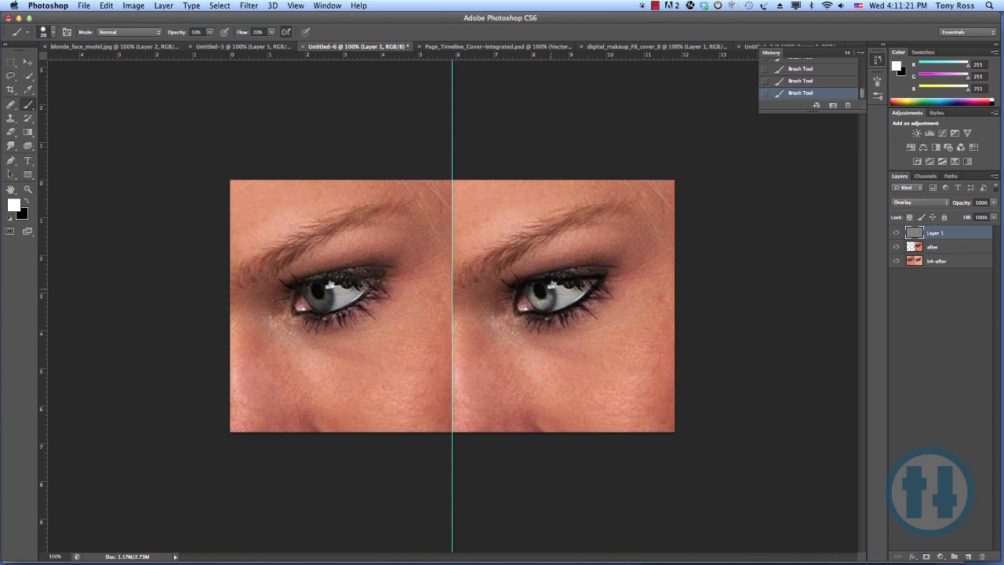
click(895, 235)
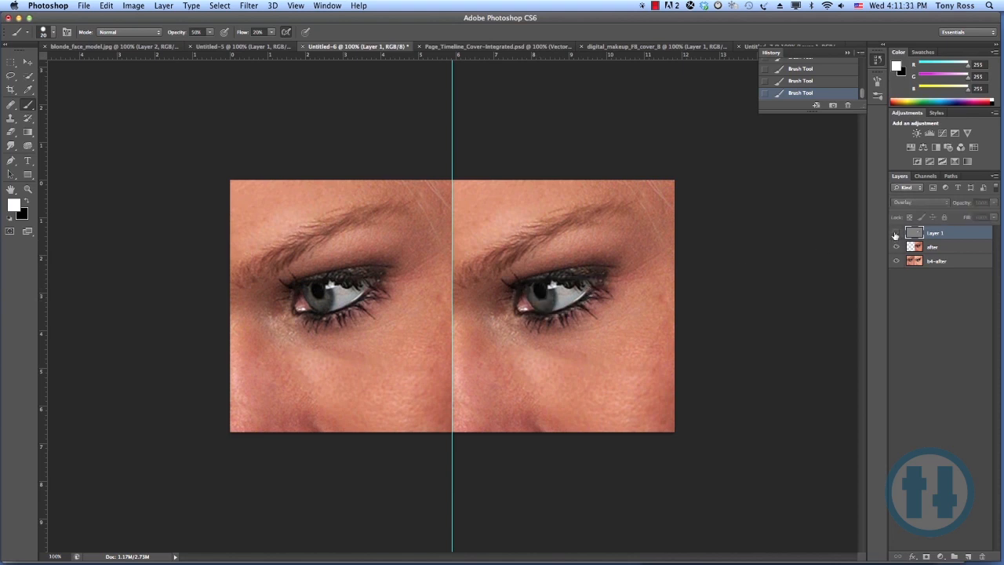
click(897, 234)
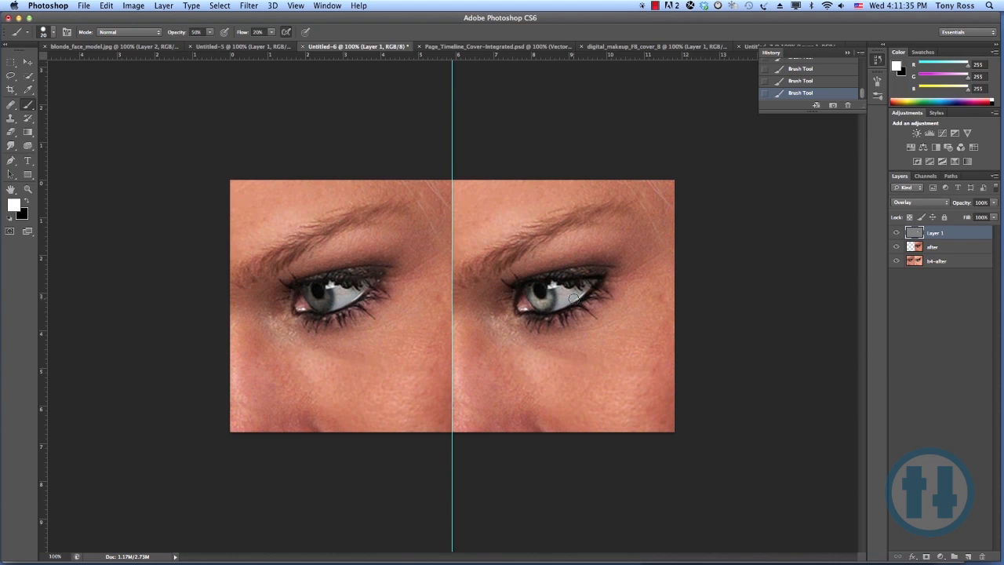
Brighten the white of the after eye with white strokes from a smaller brush
key(bracketleft)
drag(570, 298, 560, 300)
drag(563, 301, 569, 295)
Enlarge the brush to 25 px and sample the dark brown shadow above the outer eyelid as the paint color
key(bracketright)
key(alt)
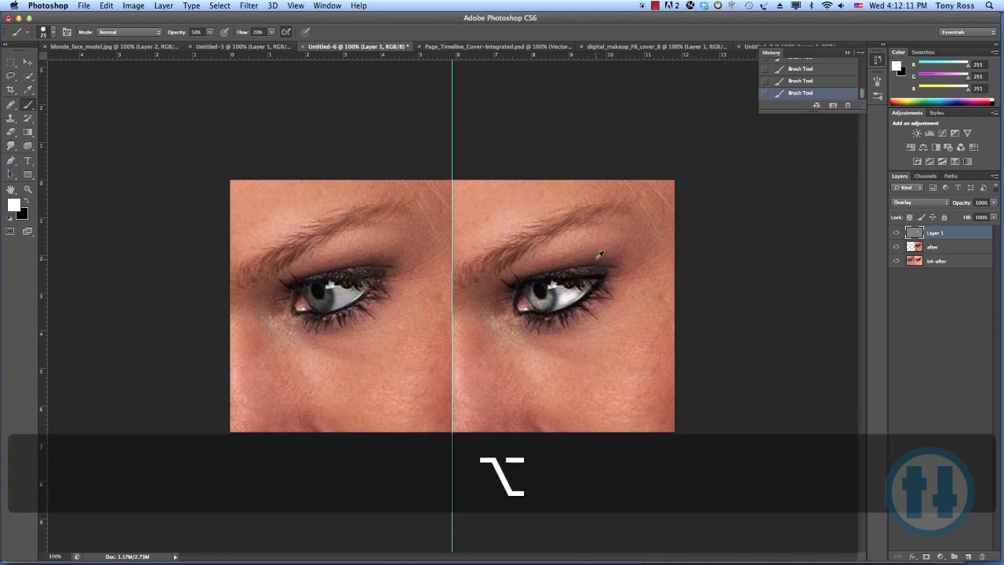
alt+click(601, 256)
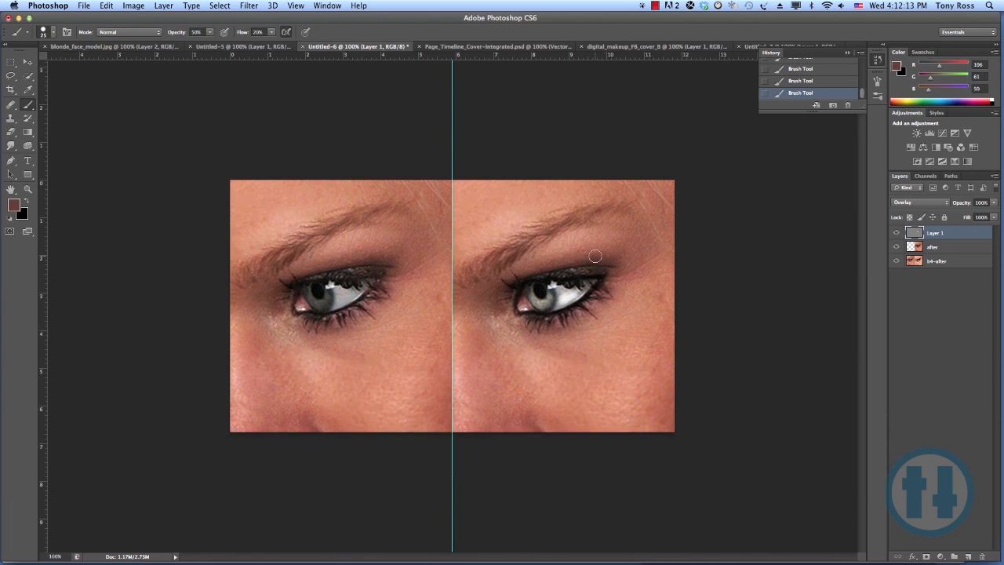
Try painting the sampled brown over the outer eyelid at 50% opacity, and revert those strokes
mouse_move(592, 257)
mouse_down()
mouse_move(624, 233)
mouse_move(596, 259)
mouse_move(586, 250)
mouse_move(619, 254)
mouse_up()
key(super+z)
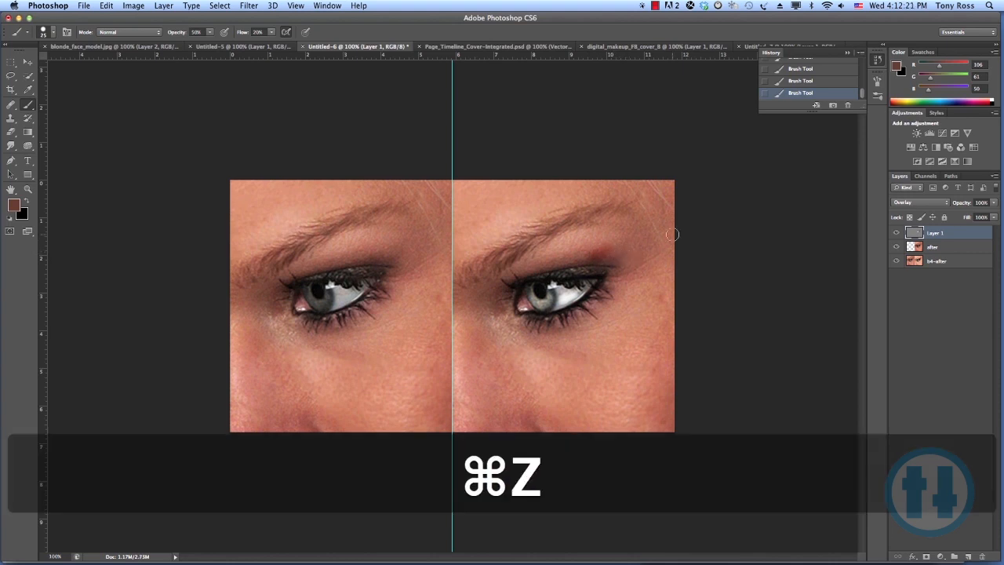
click(825, 83)
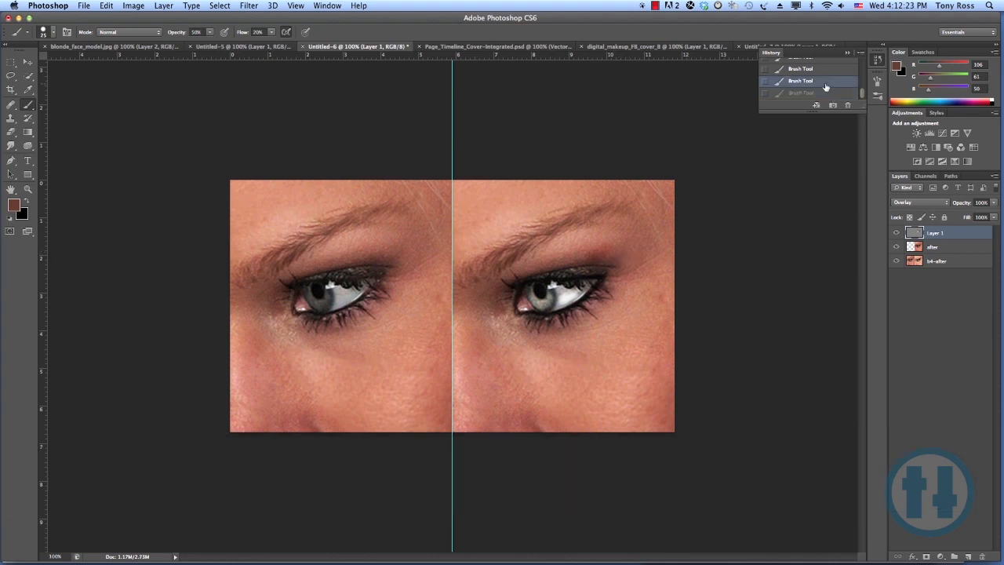
click(818, 71)
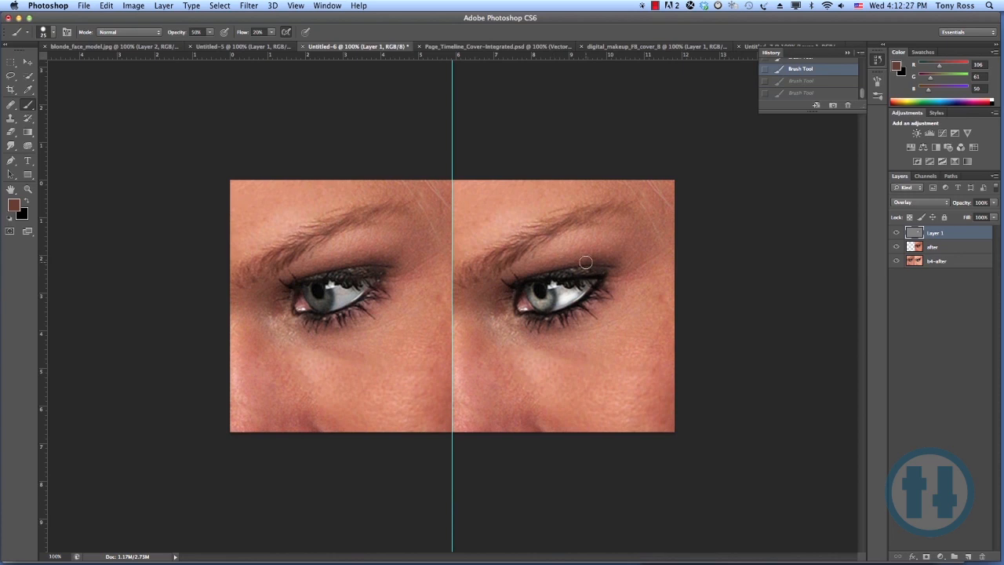
Set the brush opacity to 22% and paint brown eyeshadow from the outer eyelid up toward the end of the brow
click(209, 31)
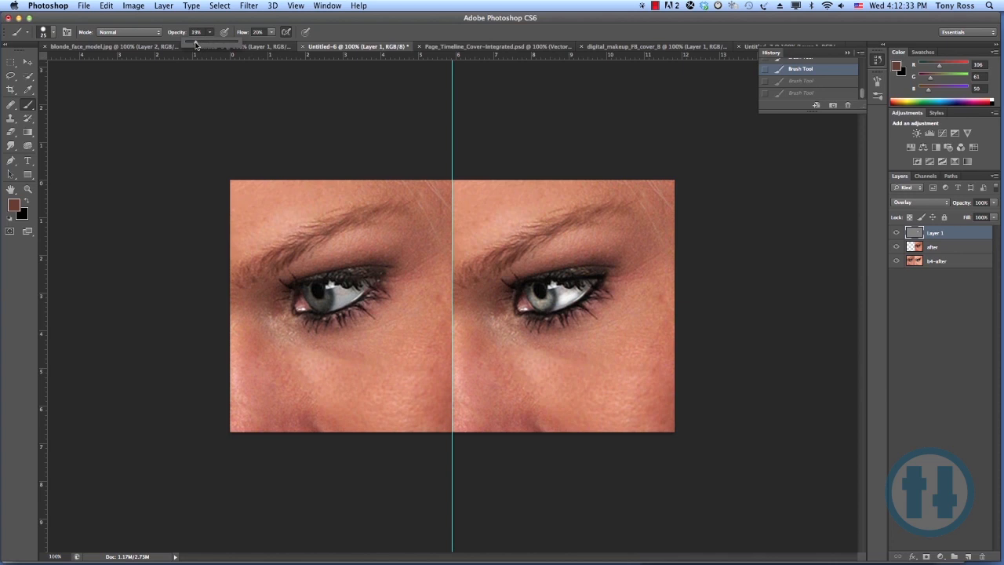
drag(197, 46, 198, 47)
mouse_move(588, 257)
mouse_down()
mouse_move(607, 252)
mouse_move(601, 259)
mouse_up()
mouse_move(633, 220)
mouse_down()
mouse_move(609, 246)
mouse_move(629, 244)
mouse_move(620, 232)
mouse_move(577, 257)
mouse_move(622, 231)
mouse_move(568, 257)
mouse_up()
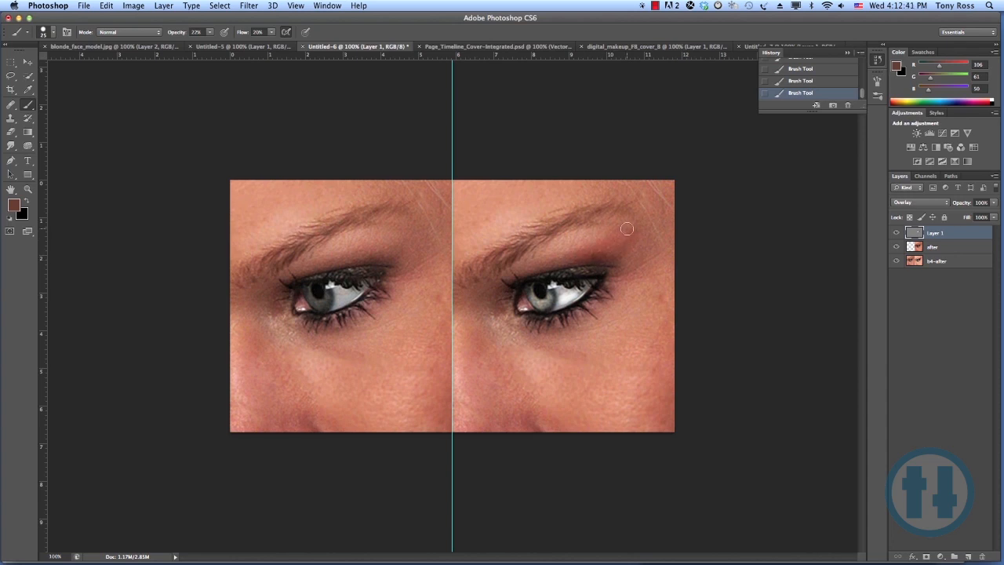
Sample a medium brown from the middle of the upper eyelid and deepen the eyeshadow over the outer lid
key(alt)
alt+click(554, 258)
mouse_move(610, 263)
mouse_down()
mouse_move(653, 217)
mouse_move(607, 260)
mouse_move(649, 230)
mouse_move(618, 255)
mouse_move(636, 230)
mouse_move(634, 240)
mouse_move(618, 220)
mouse_move(627, 212)
mouse_move(578, 241)
mouse_move(602, 257)
mouse_move(587, 258)
mouse_move(650, 228)
mouse_move(585, 254)
mouse_up()
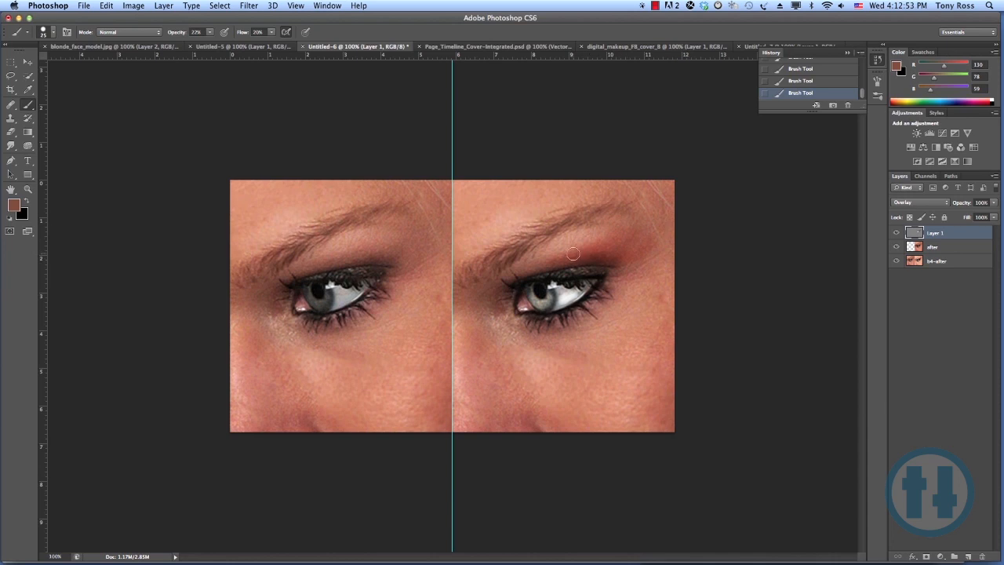
Sample the light skin tone below the brow and paint it over the inner part of the upper eyelid
key(alt)
alt+click(562, 237)
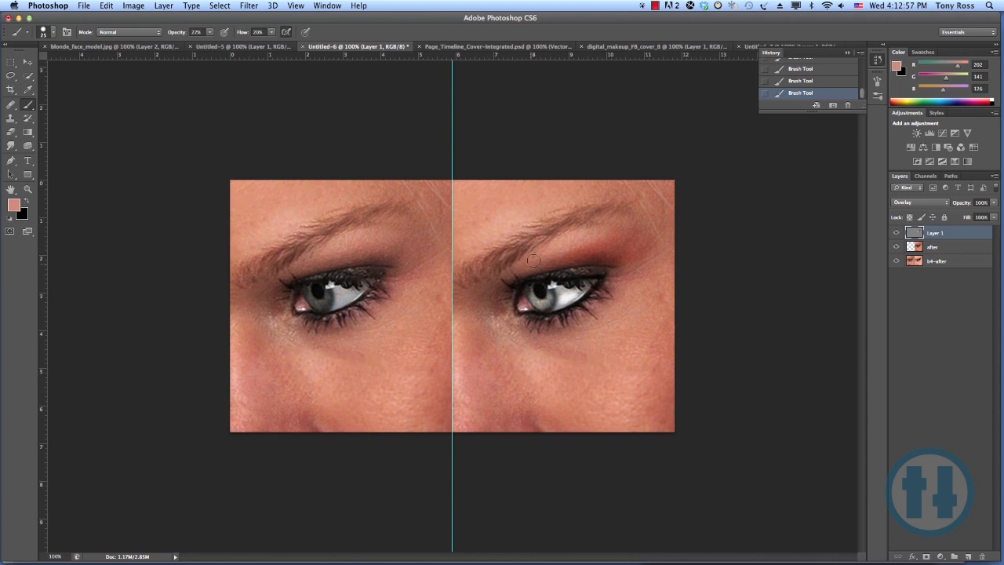
mouse_move(534, 261)
mouse_down()
mouse_move(599, 235)
mouse_move(516, 267)
mouse_move(567, 233)
mouse_move(518, 266)
mouse_up()
Blend the eyeshadow with colors resampled from the eyelid and below the brow, and compare with Layer 1 hidden
key(alt)
alt+click(545, 259)
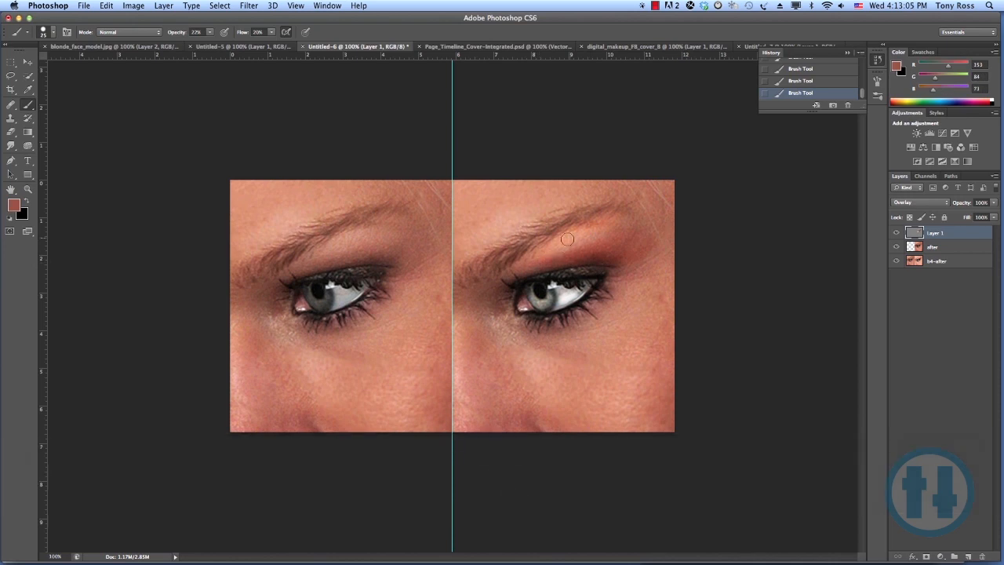
key(alt)
alt+click(583, 236)
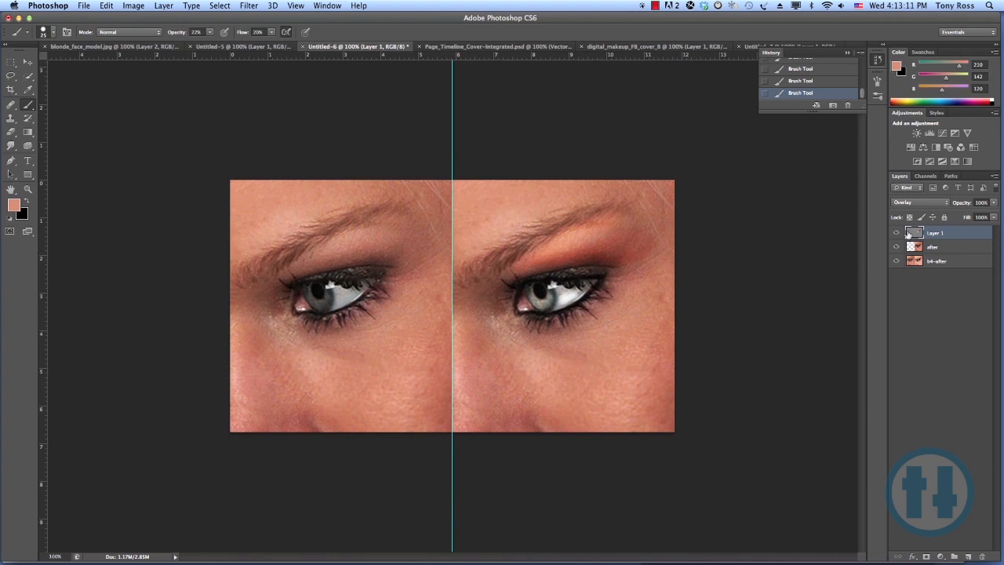
click(896, 234)
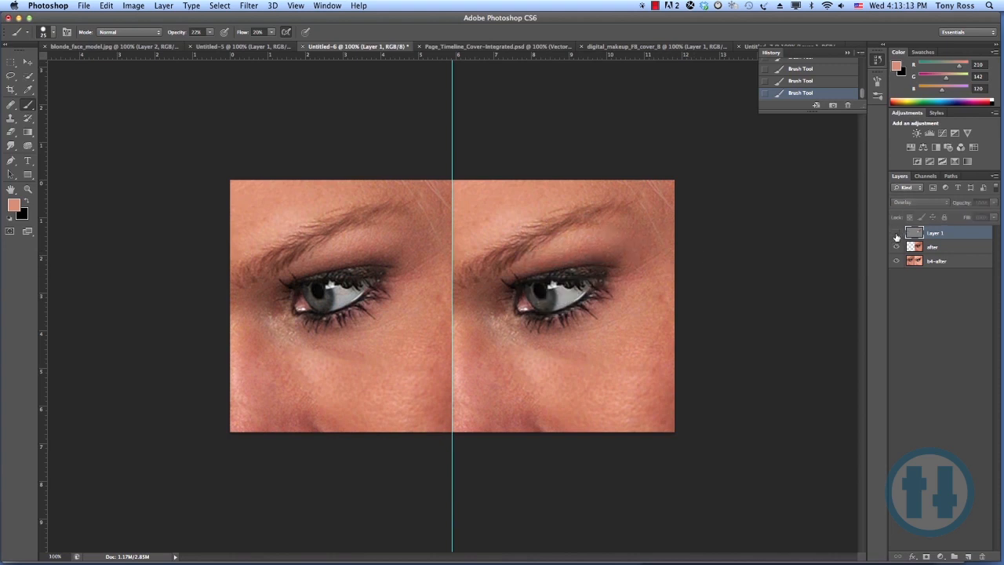
click(897, 234)
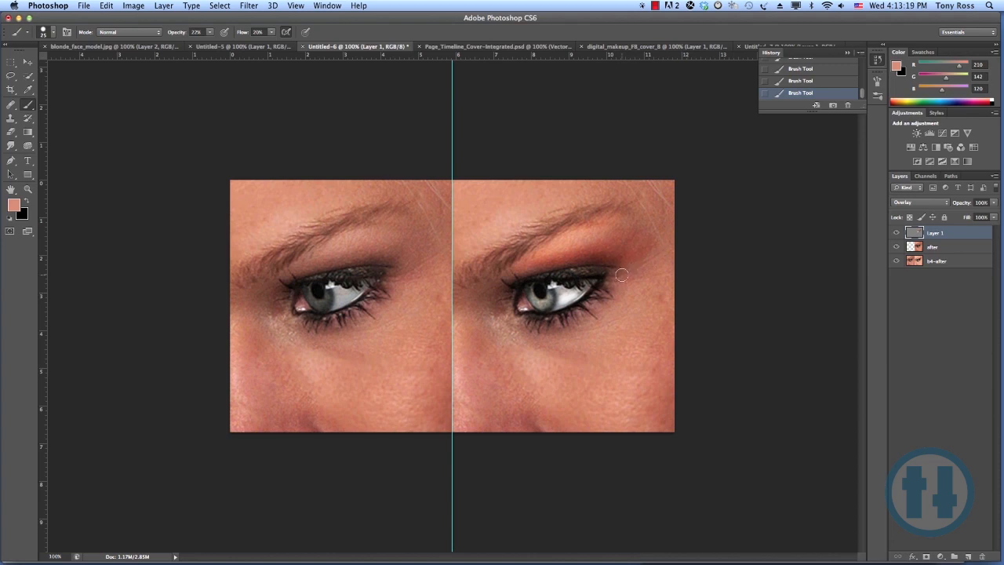
On the after layer, sample clean skin beside the outer eye corner and brush over the nearby stray hair with the Healing Brush
double_click(935, 248)
key(Return)
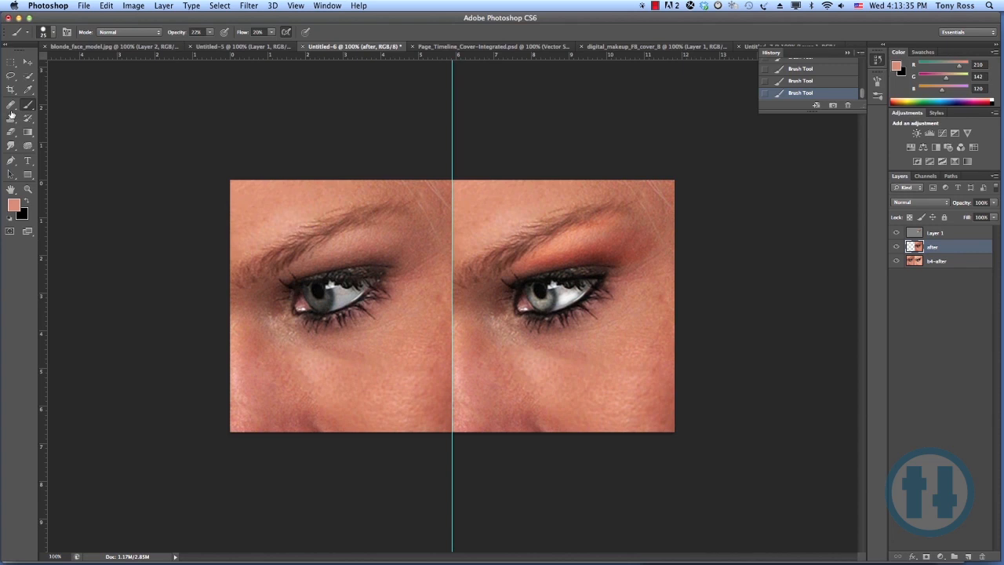
key(h)
key(Return)
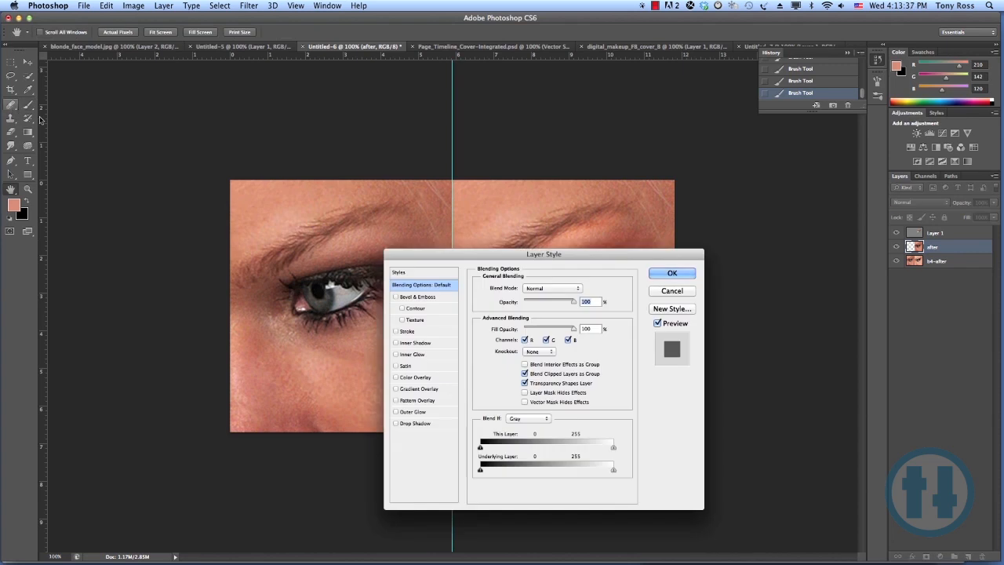
click(673, 291)
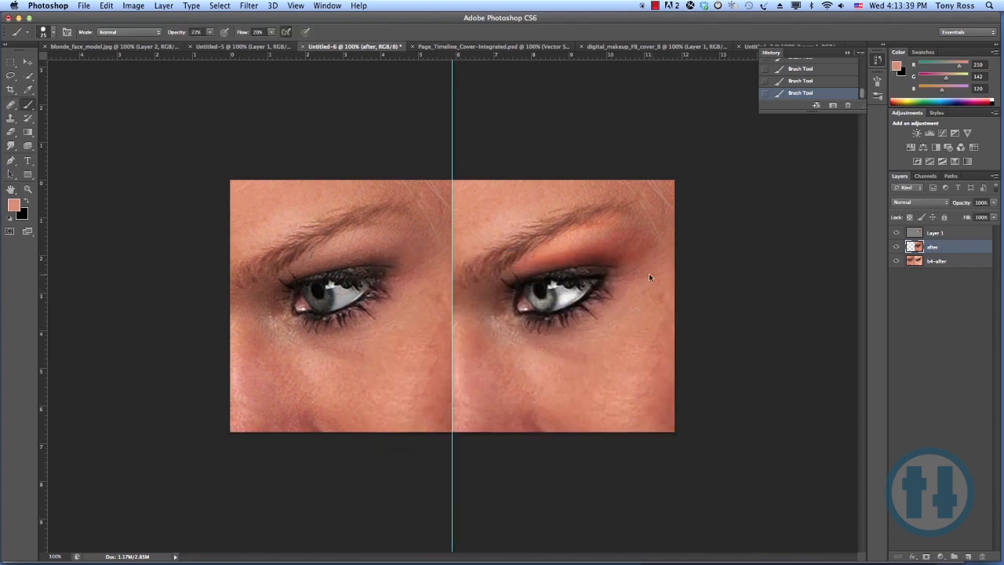
click(11, 104)
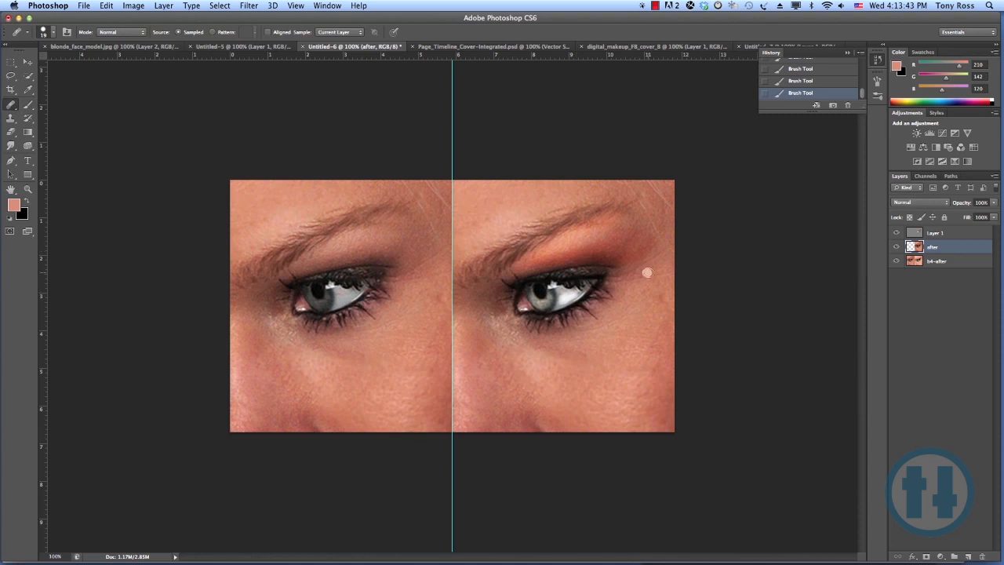
key(alt)
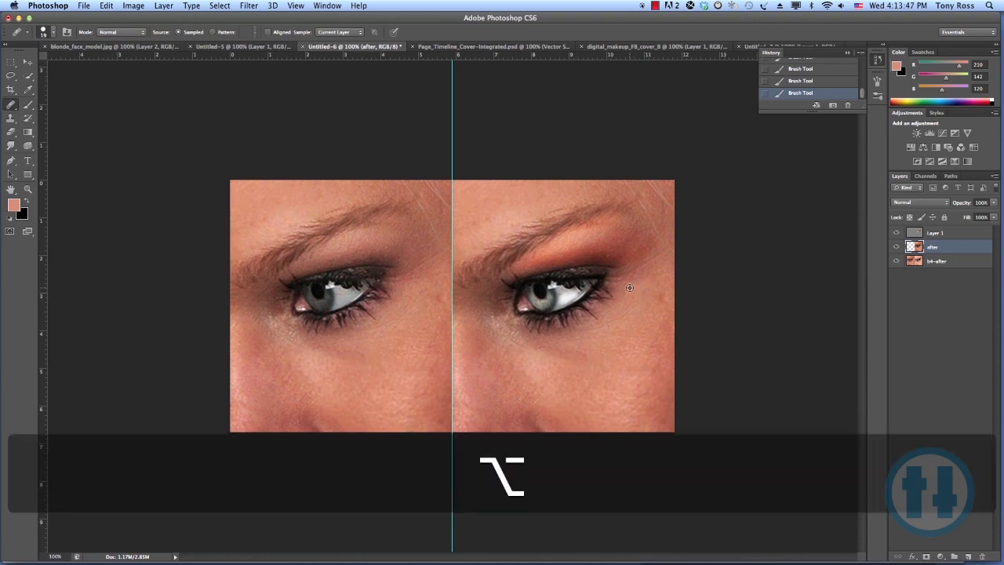
alt+click(630, 288)
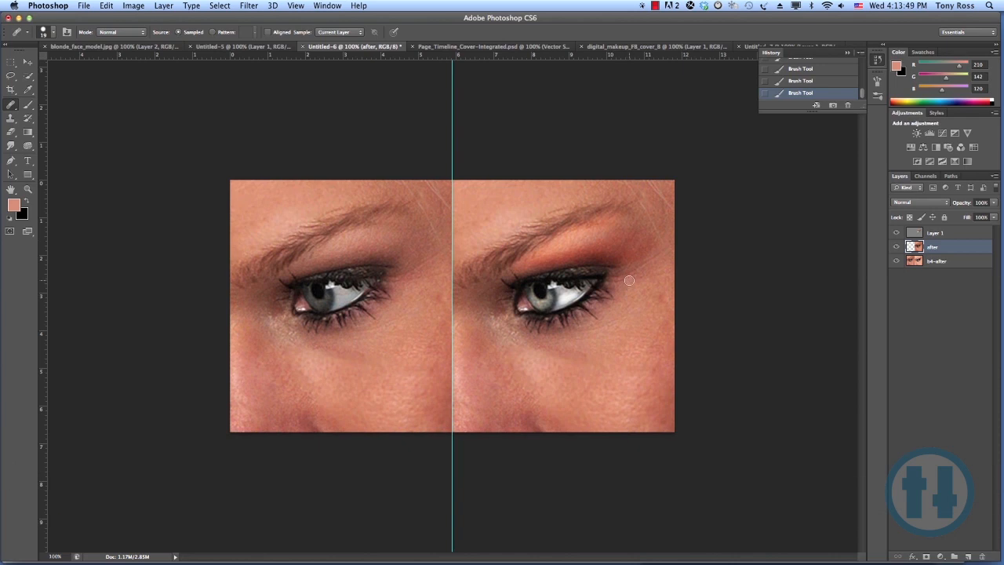
drag(629, 281, 692, 249)
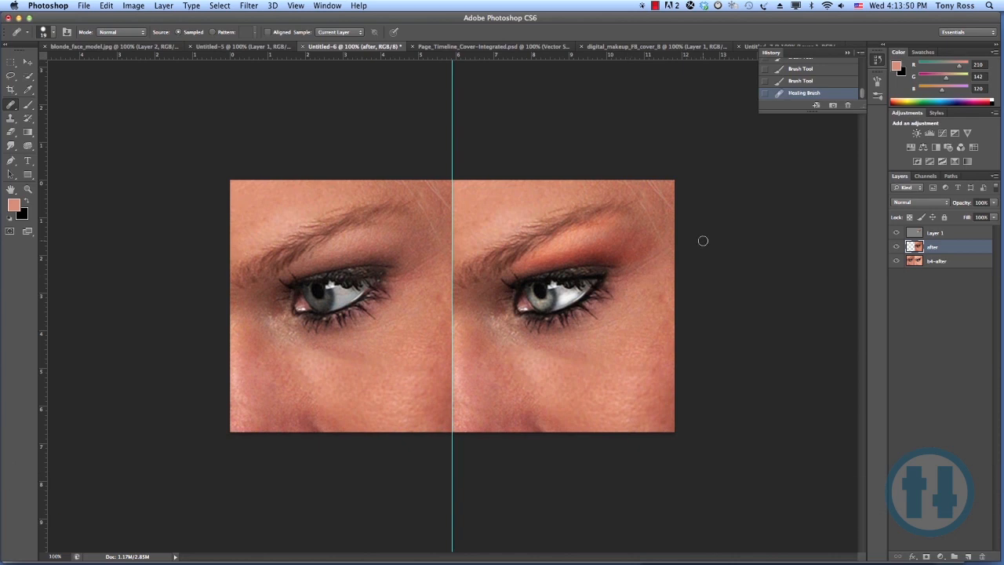
Resample skin beside and below the after eye and heal the remaining hair lines and blemishes beyond its outer corner
key(alt)
alt+click(638, 283)
click(652, 262)
key(alt)
alt+click(586, 340)
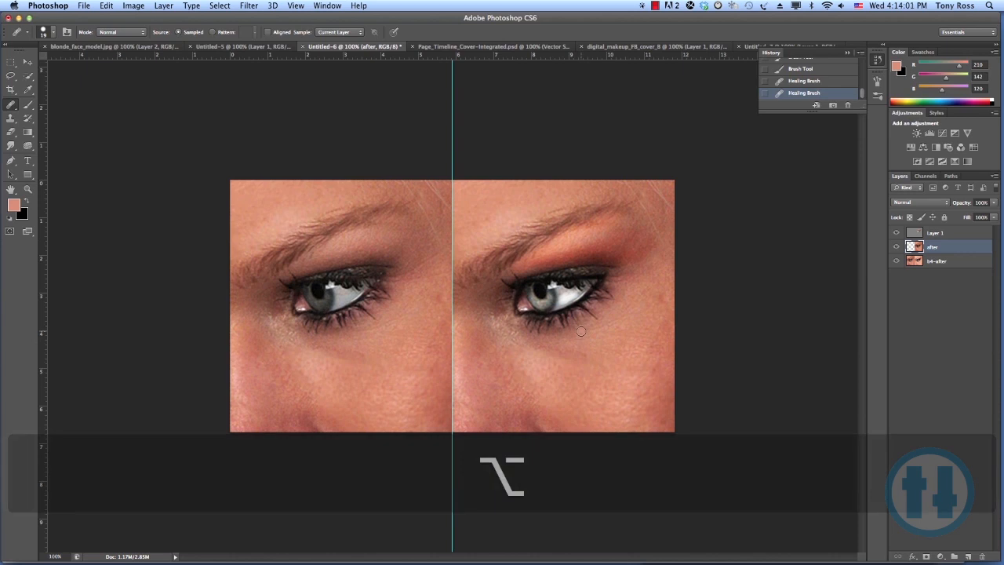
click(655, 284)
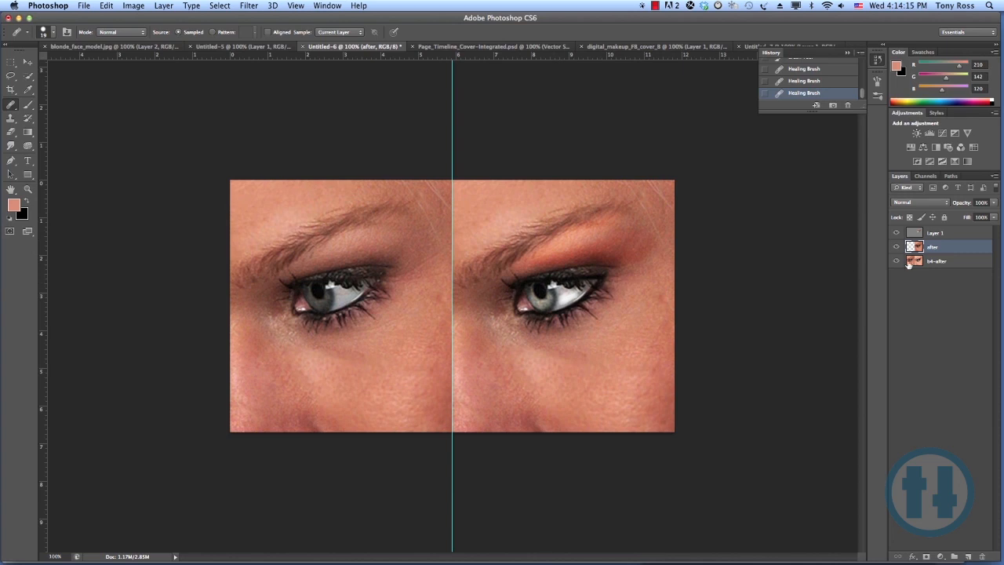
Paint the after eye's iris dark blue (RGB 2, 61, 95) on Layer 1 with the Brush tool, and set the foreground color to white
click(925, 234)
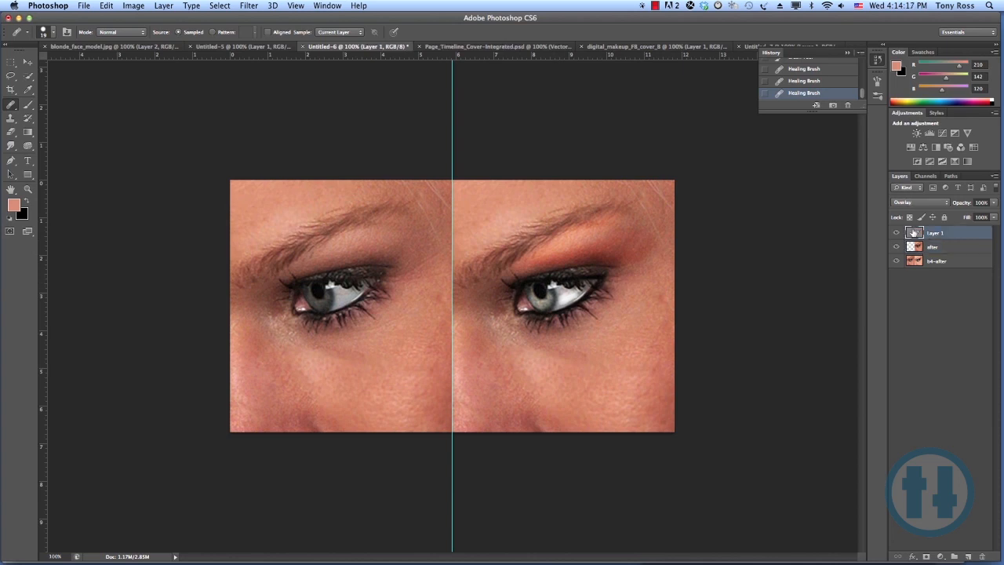
click(952, 100)
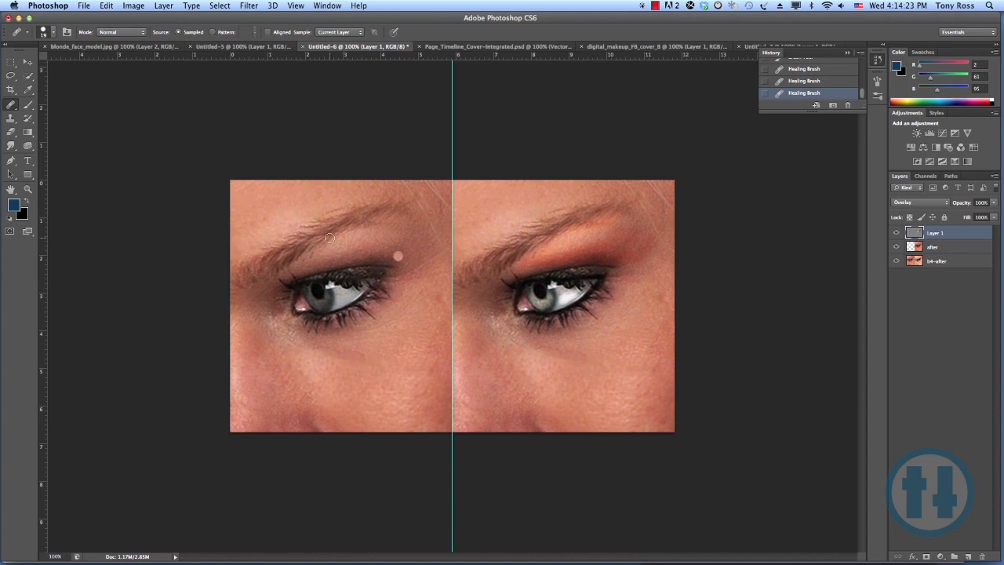
click(31, 106)
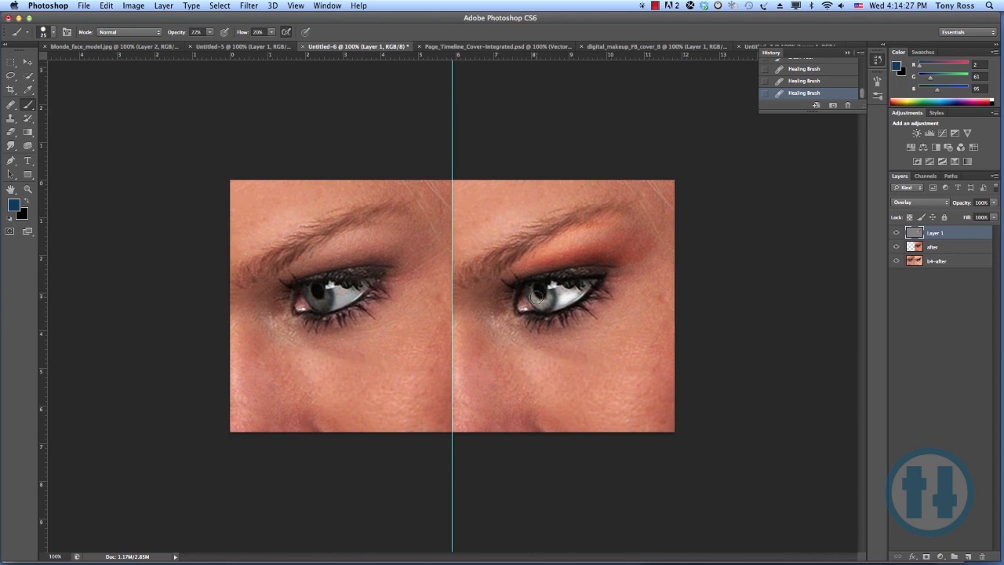
drag(538, 297, 541, 299)
click(540, 303)
click(542, 302)
key(d)
key(x)
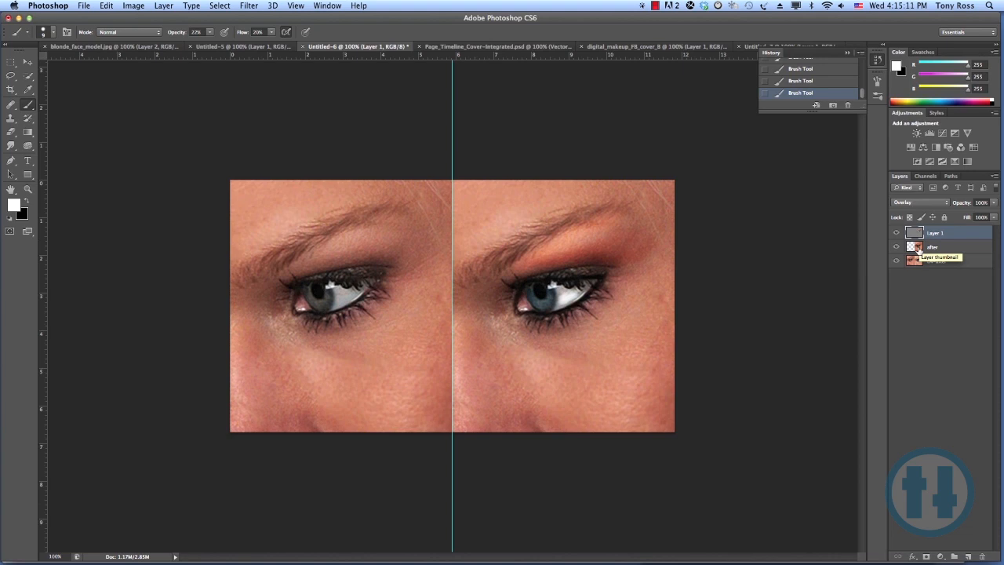
Load the after layer's outline as a selection, paste a merged copy as a new layer, and hide Layer 1 and the after layer
super+click(922, 250)
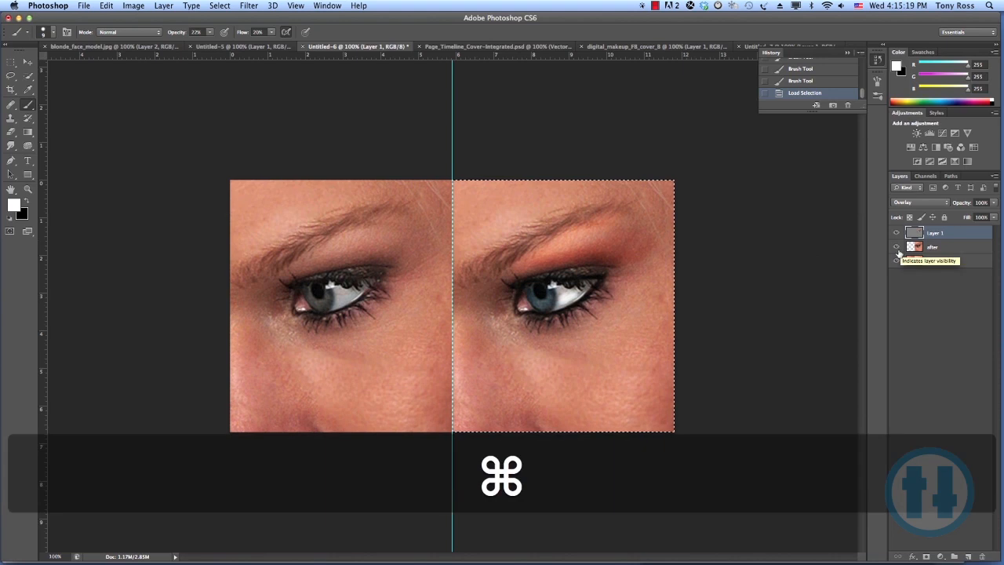
key(shift+super+c)
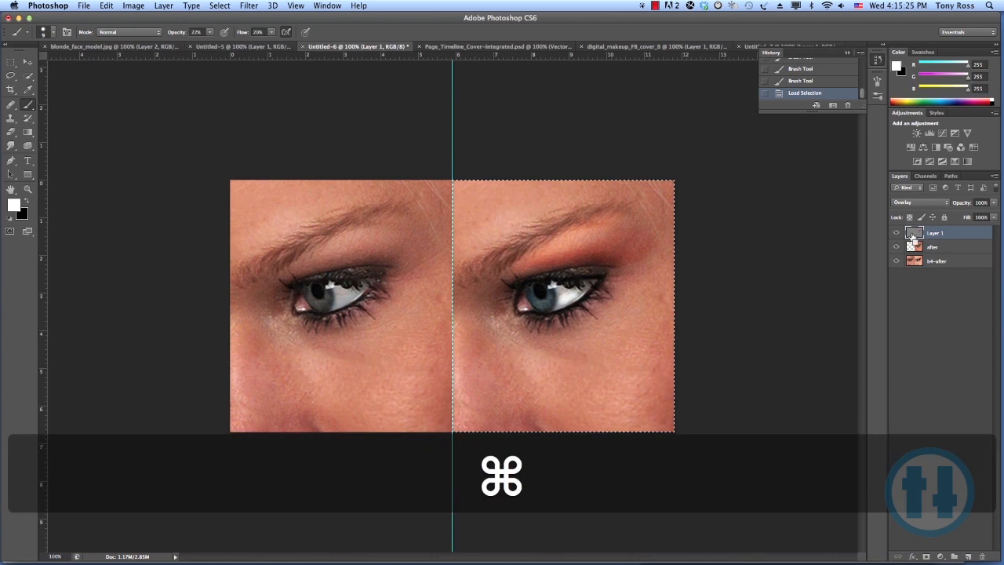
key(super+v)
click(897, 246)
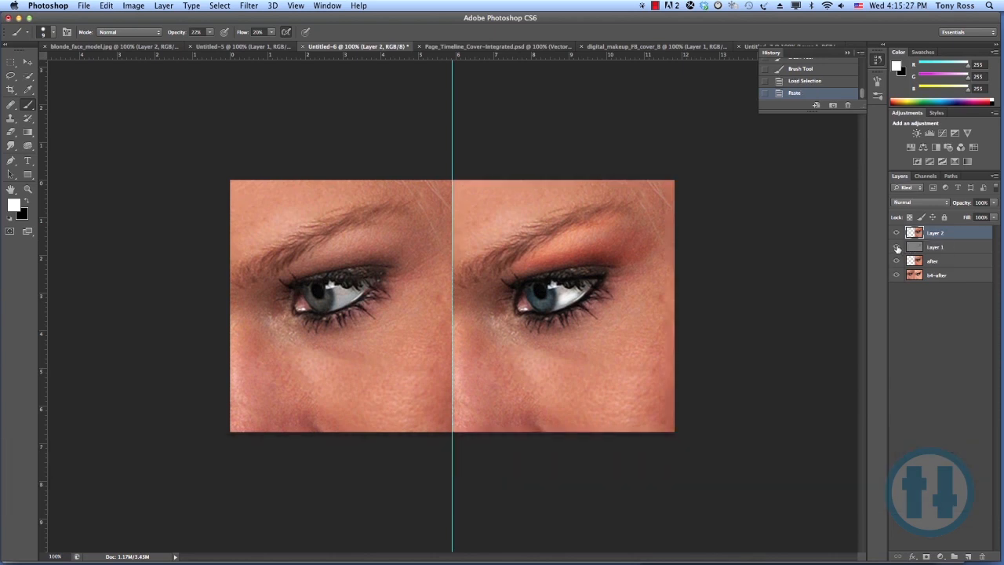
click(897, 262)
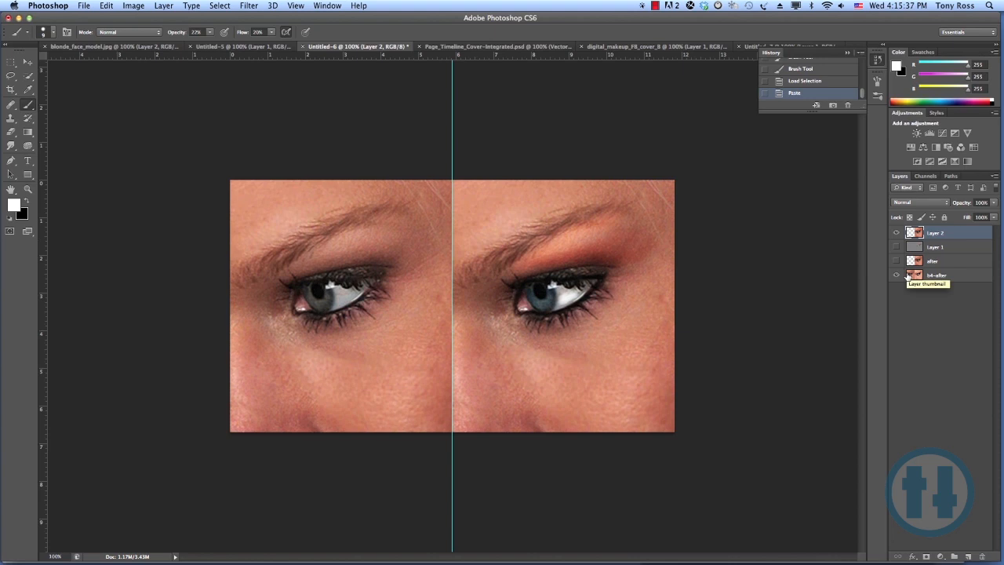
Copy the before half of the b4-after layer to a new layer, hide Layer 2, and move the copy over the after half
click(910, 276)
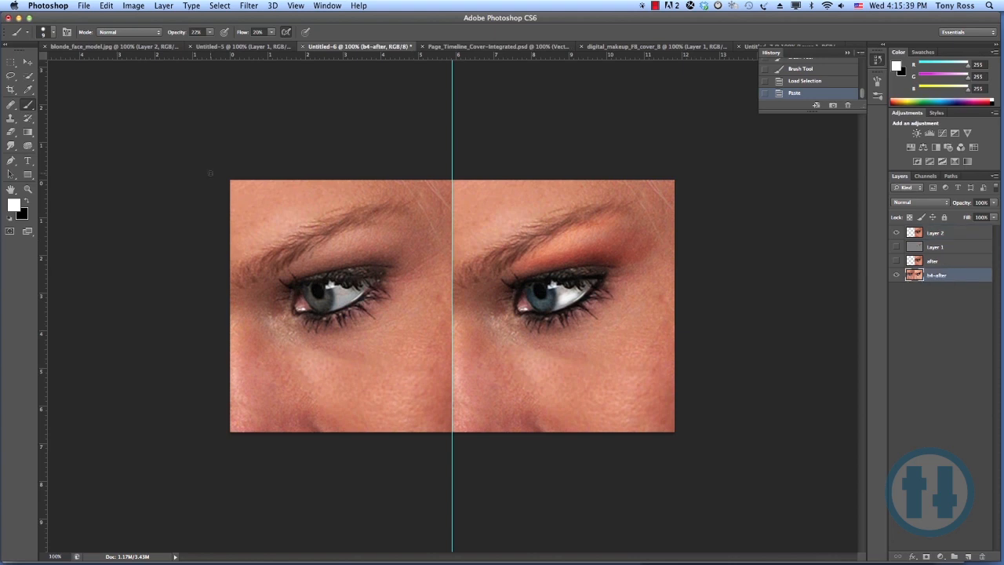
click(12, 62)
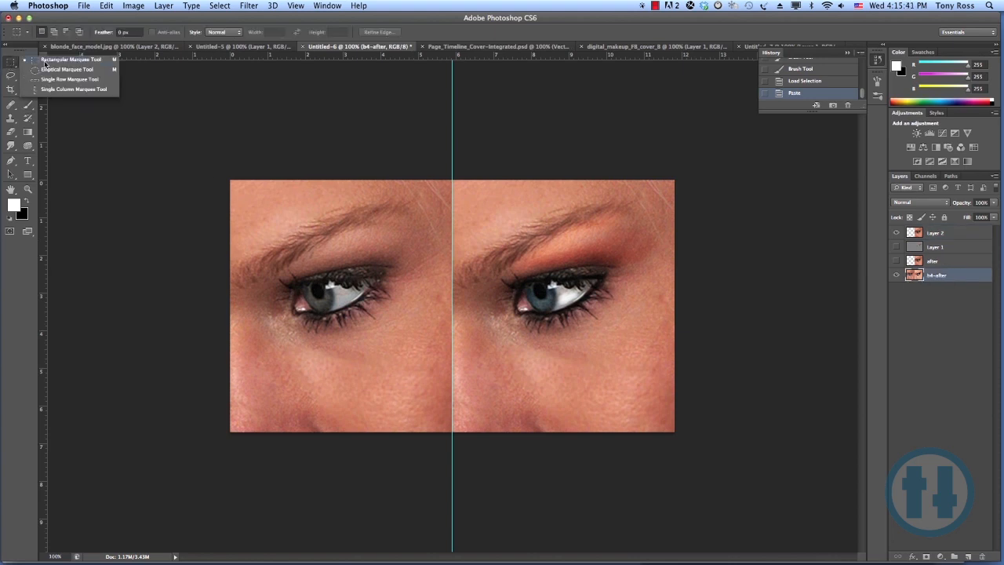
click(44, 60)
drag(229, 170, 457, 456)
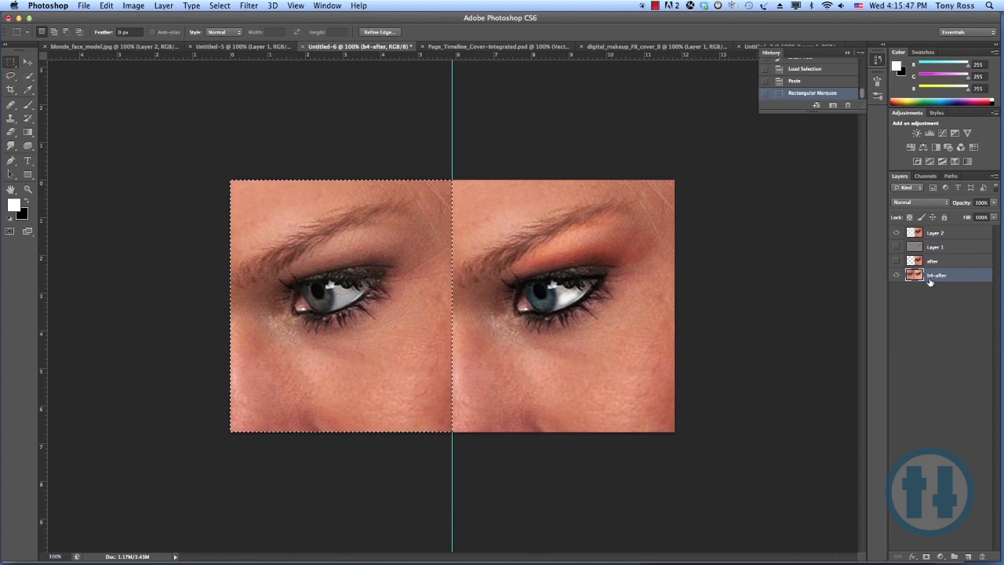
key(super+j)
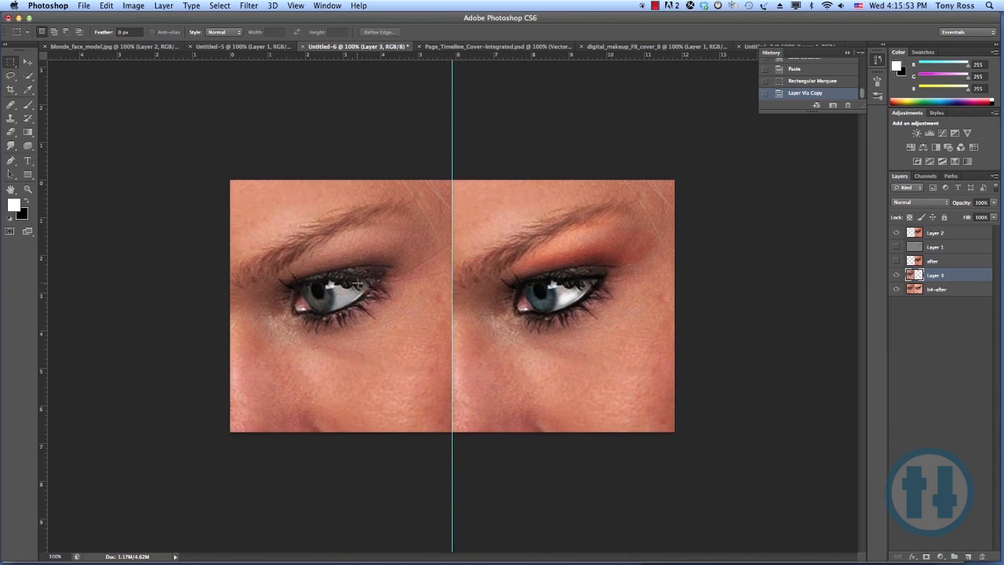
click(897, 234)
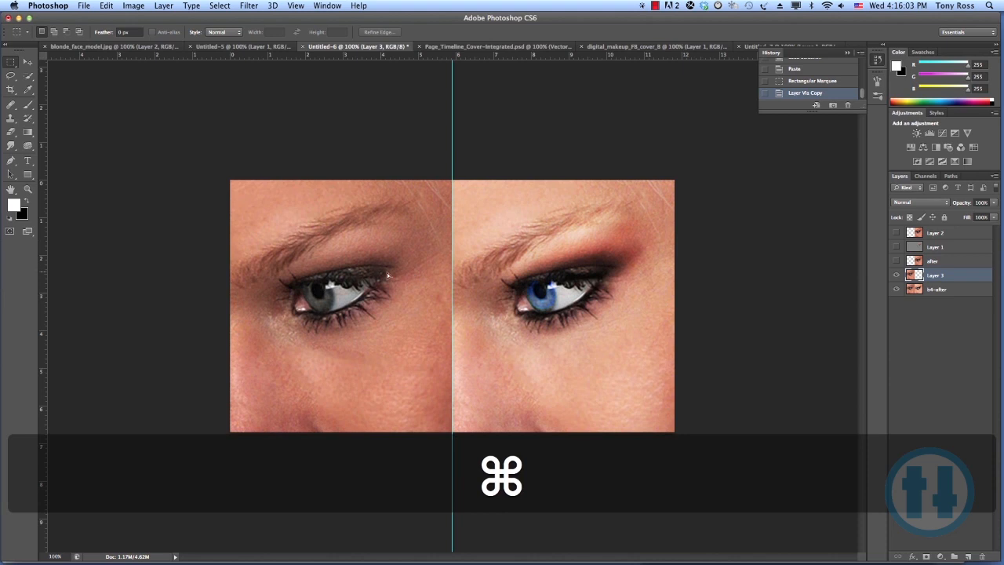
drag(387, 272, 608, 274)
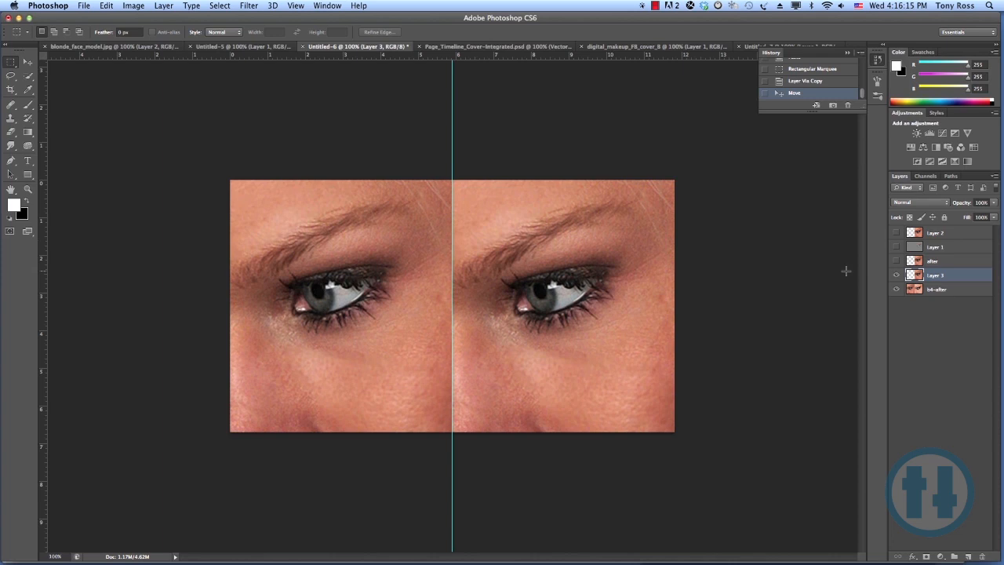
Show Layer 2 again, toggling its visibility several times to compare the makeup with the original eye
click(896, 233)
click(896, 233)
click(897, 233)
click(896, 233)
click(896, 233)
click(896, 233)
click(896, 233)
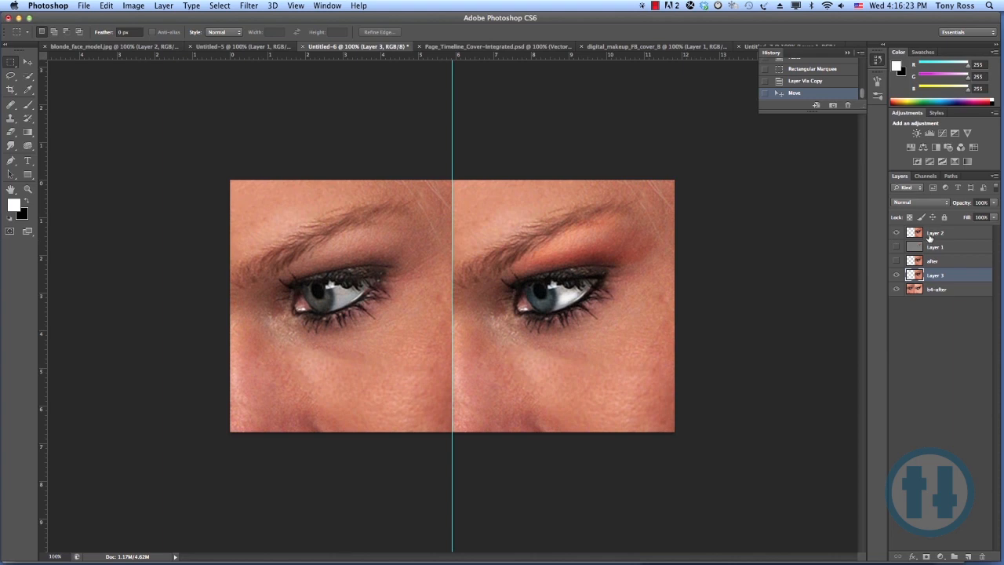
Brighten Layer 2 with a Curves adjustment on the RGB channel, raising input 171 to output 207
click(930, 237)
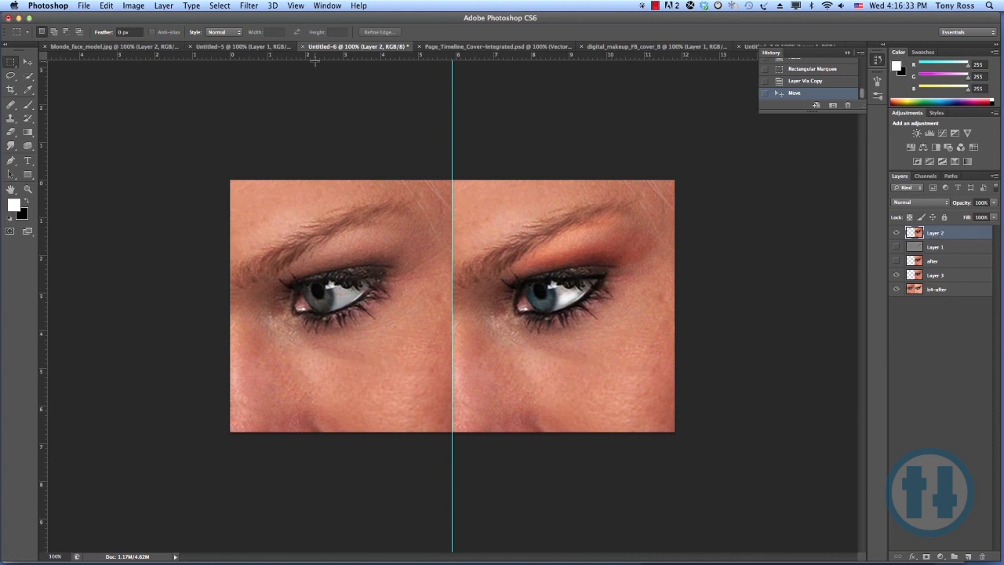
click(157, 5)
mouse_move(136, 6)
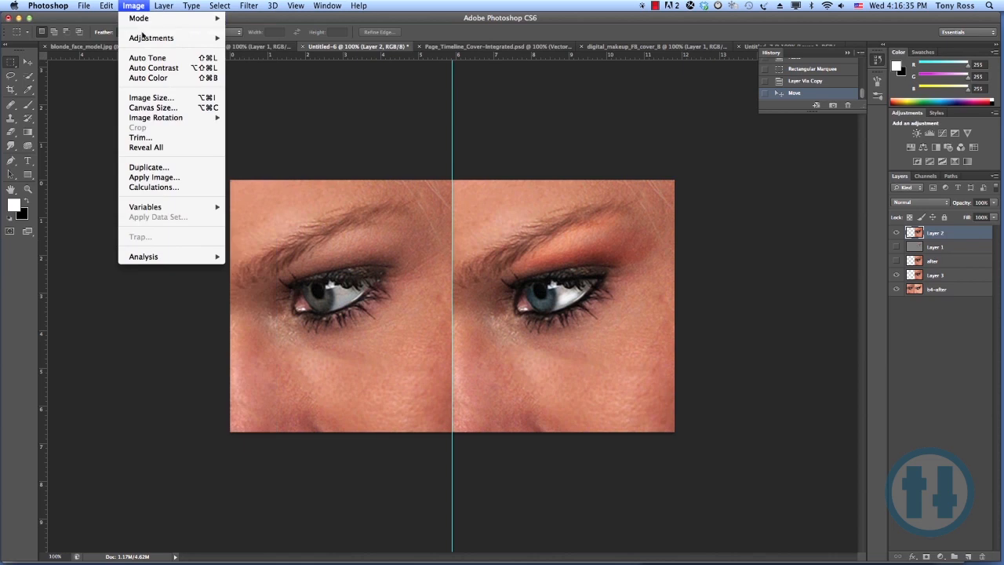
mouse_move(147, 39)
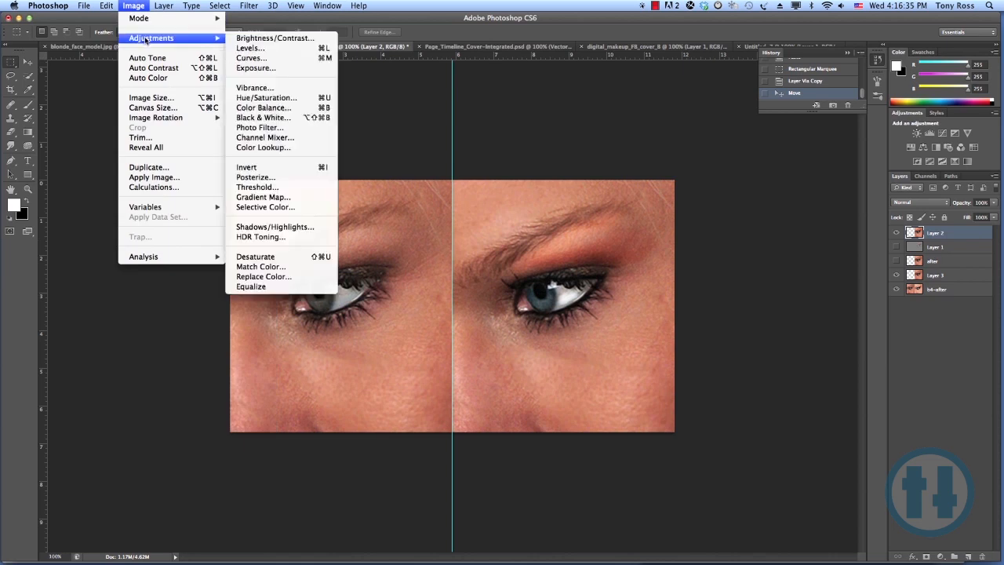
click(252, 58)
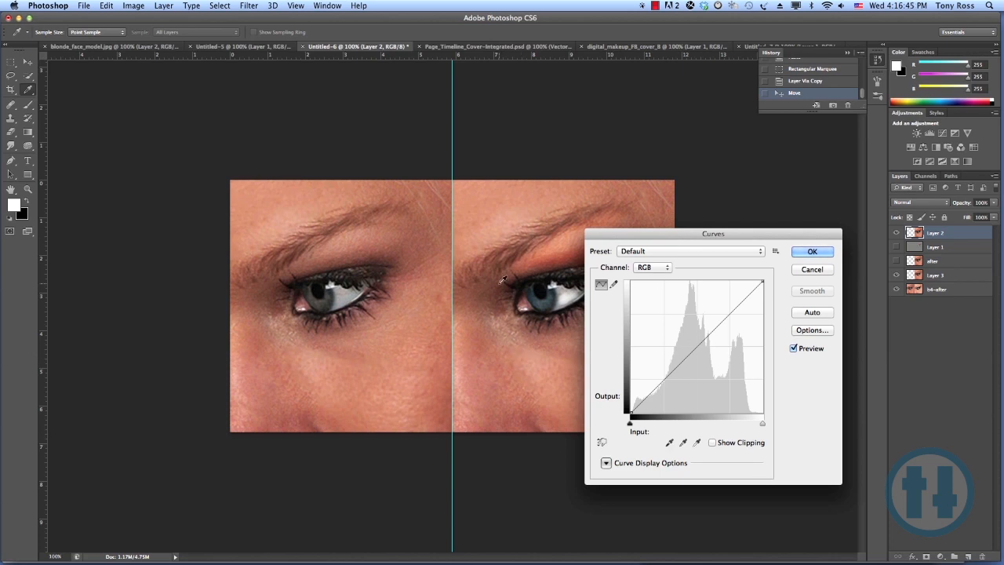
click(500, 223)
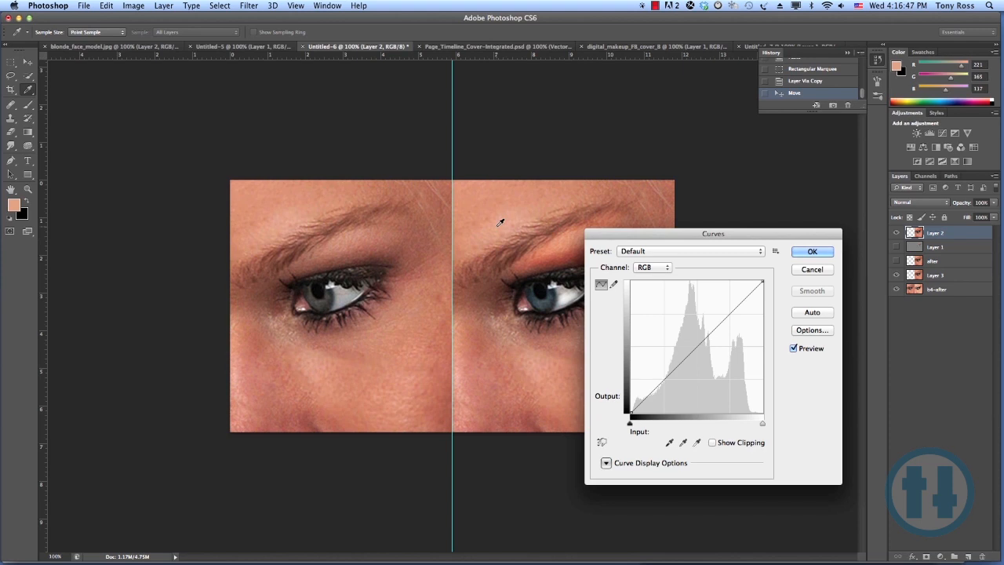
click(726, 318)
drag(726, 319, 719, 306)
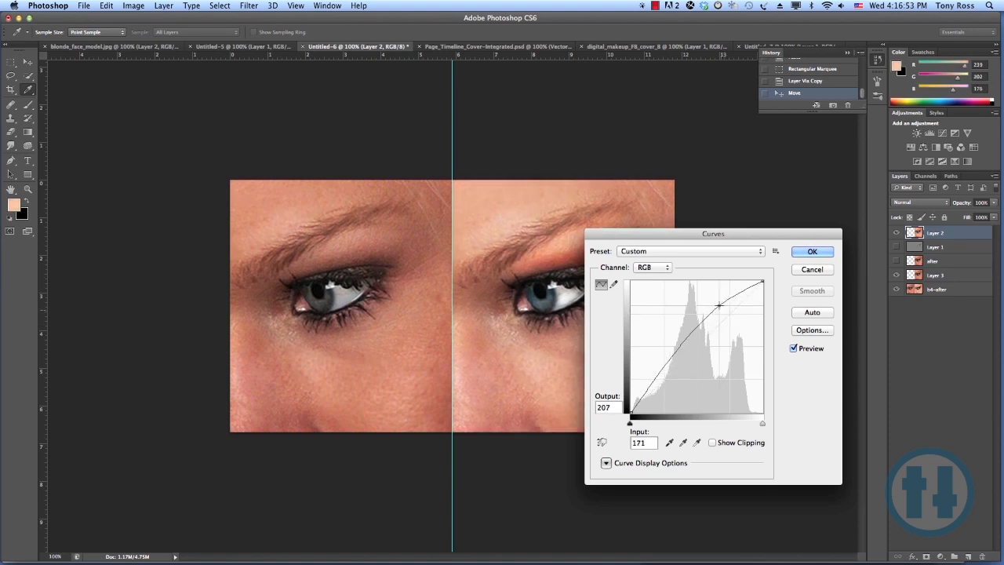
drag(674, 233, 774, 203)
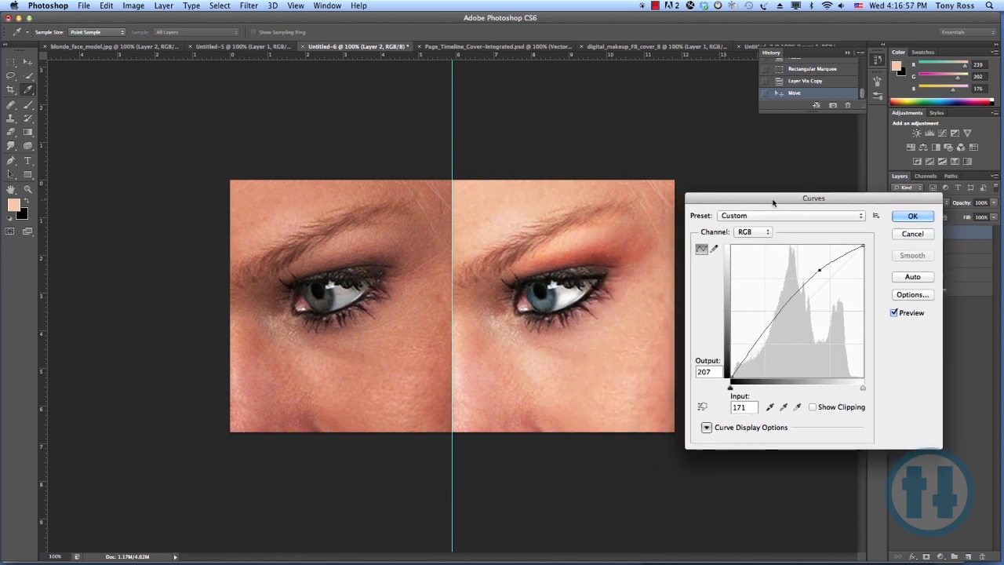
click(912, 217)
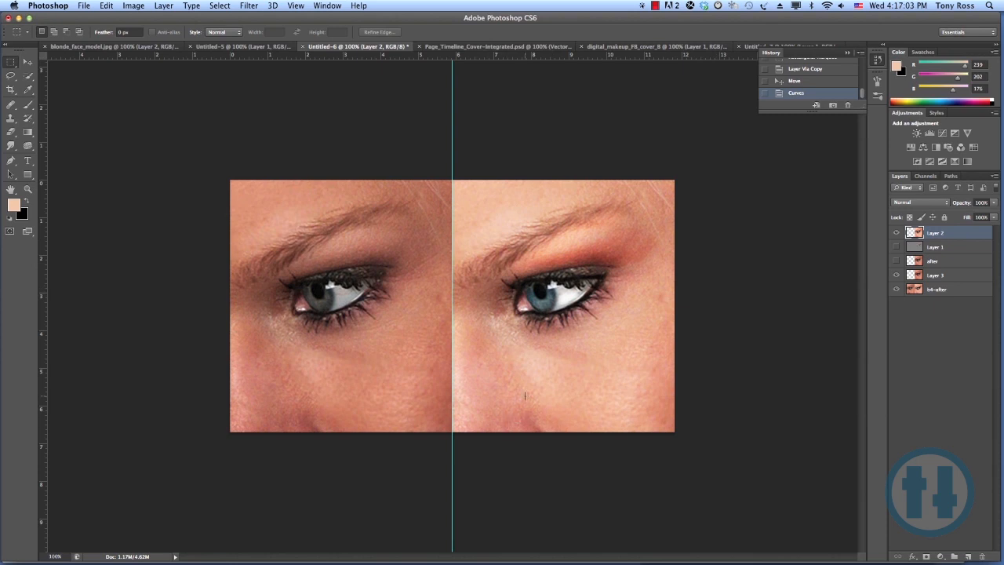
Desaturate the reddish skin around the nose at the lower edge of Layer 2 with the Sponge tool
click(29, 148)
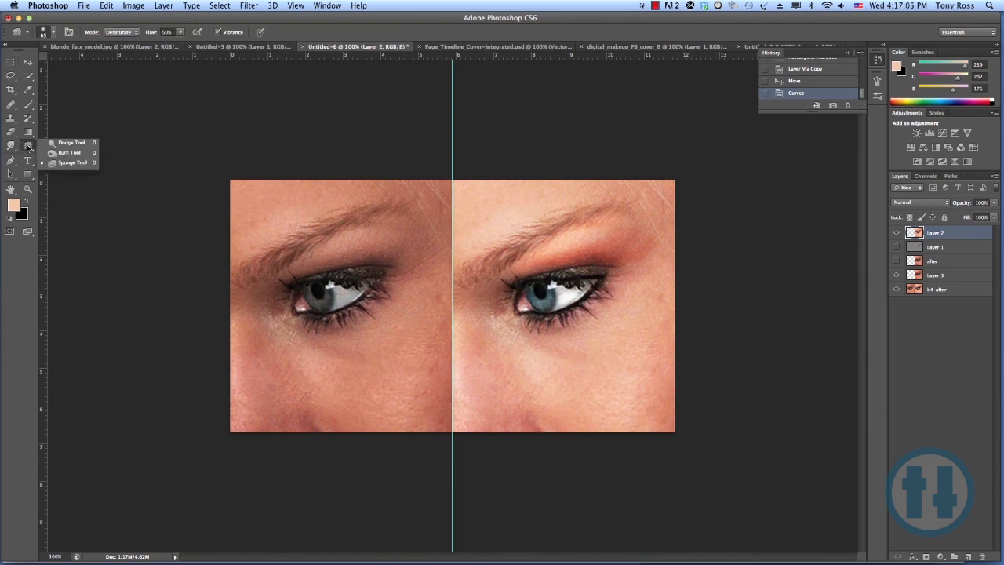
click(53, 163)
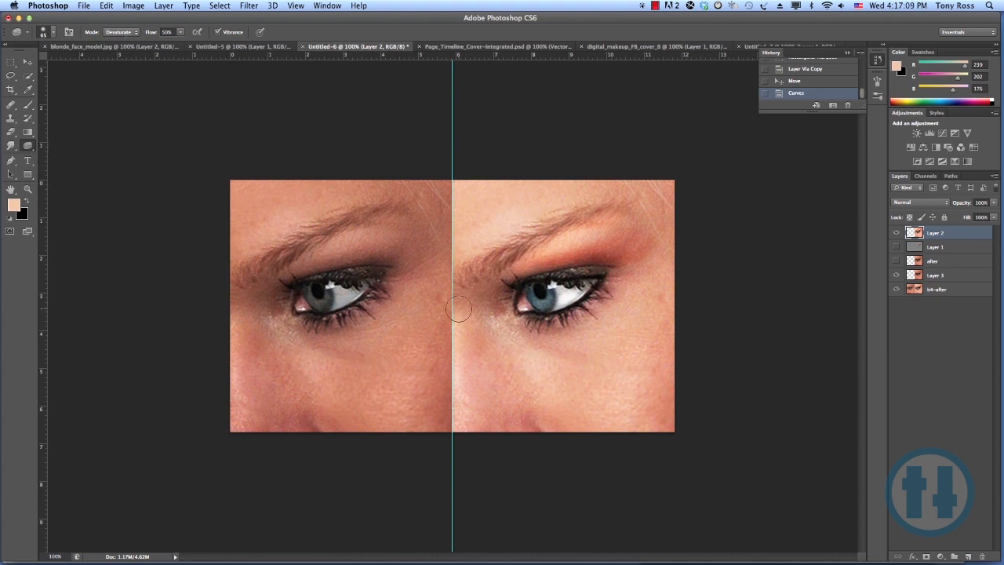
mouse_move(515, 415)
mouse_down()
mouse_move(572, 442)
mouse_move(535, 430)
mouse_move(572, 428)
mouse_move(536, 434)
mouse_move(486, 421)
mouse_move(565, 462)
mouse_up()
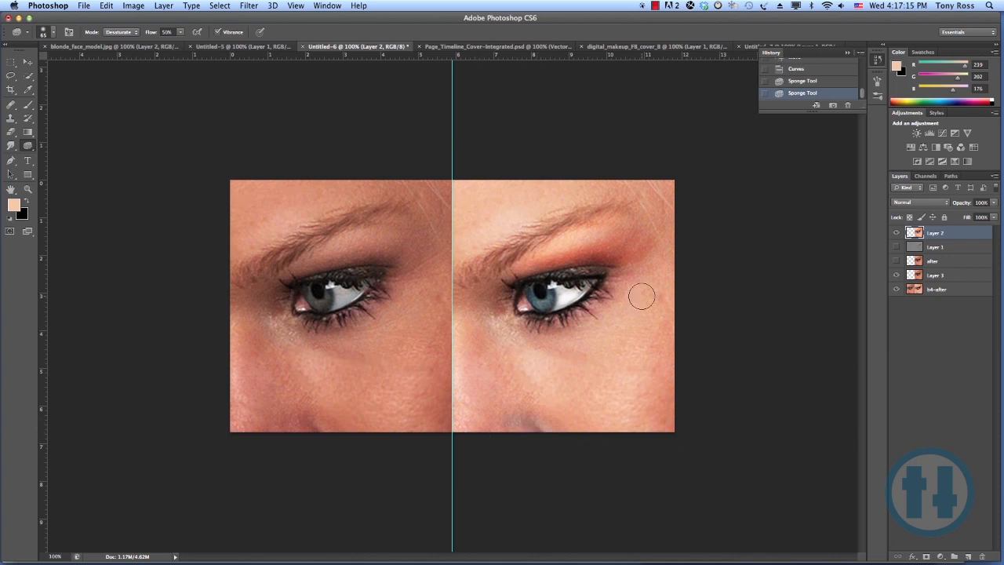